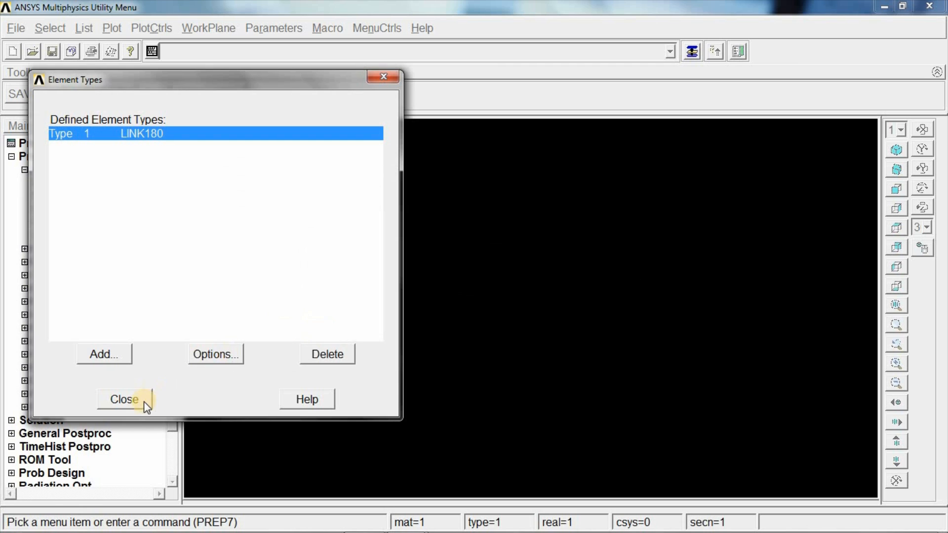
- Define real constant set 1 for the LINK180 element with its cross-sectional area, keeping tension and compression set to Both
left_click(54, 171)
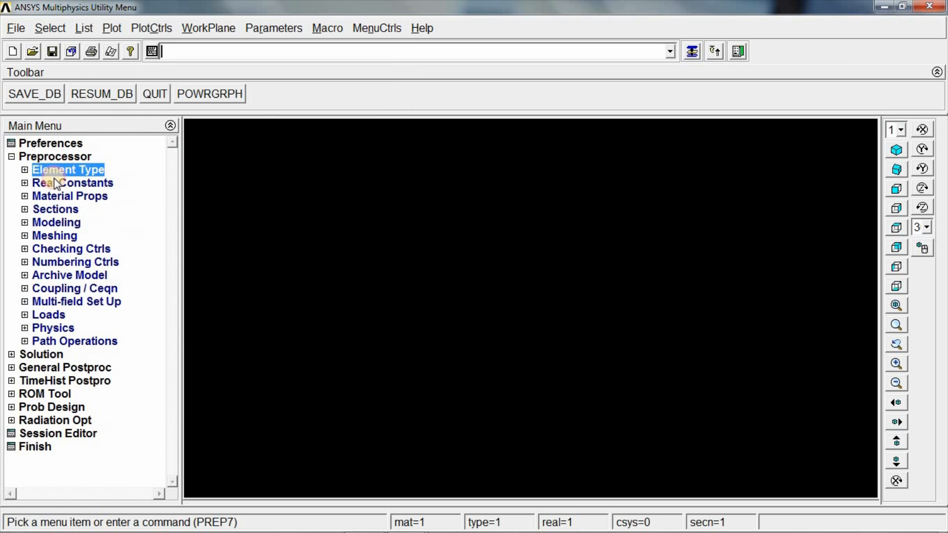
left_click(56, 183)
left_click(64, 197)
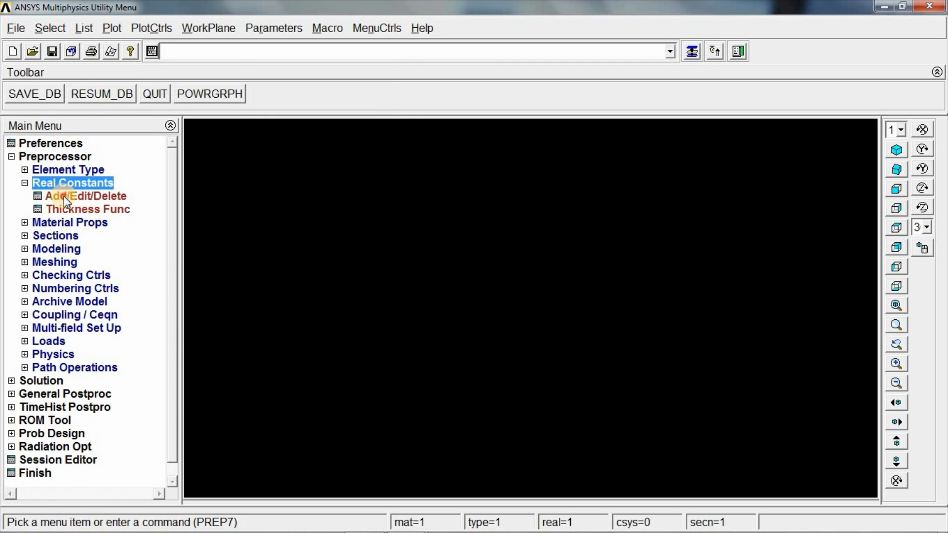
left_click(84, 304)
left_click(420, 396)
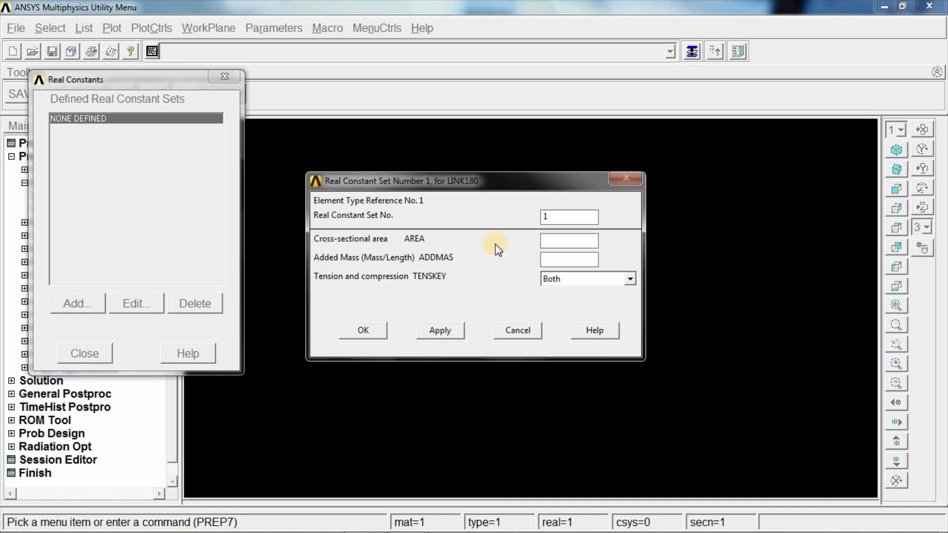
left_click(550, 239)
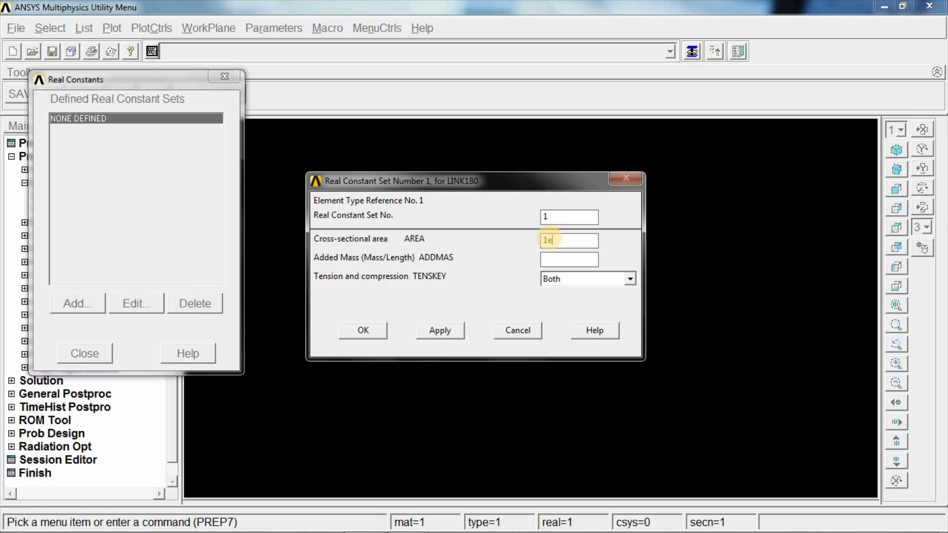
left_click(375, 328)
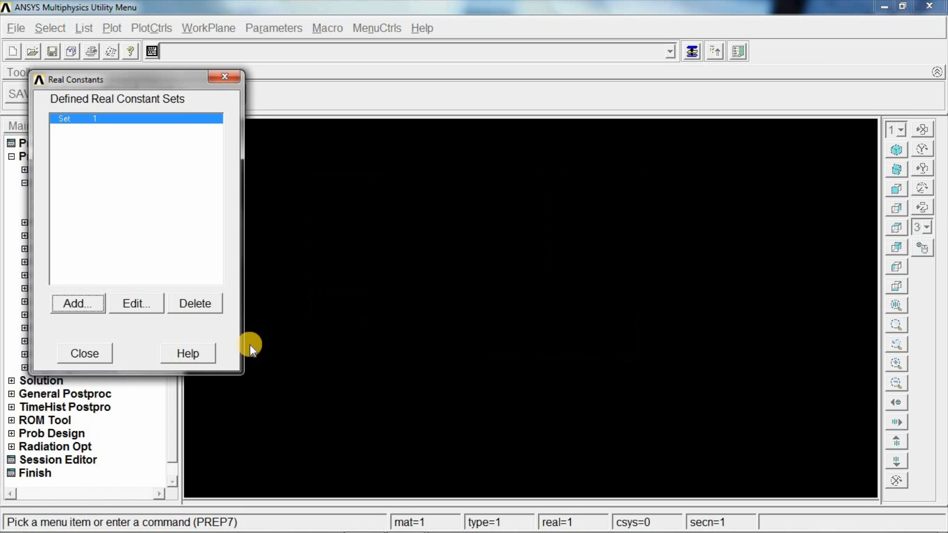
left_click(82, 355)
- Define material model 1 as structural linear elastic isotropic with EX 2.1e5 and PRXY 0.27
left_click(55, 226)
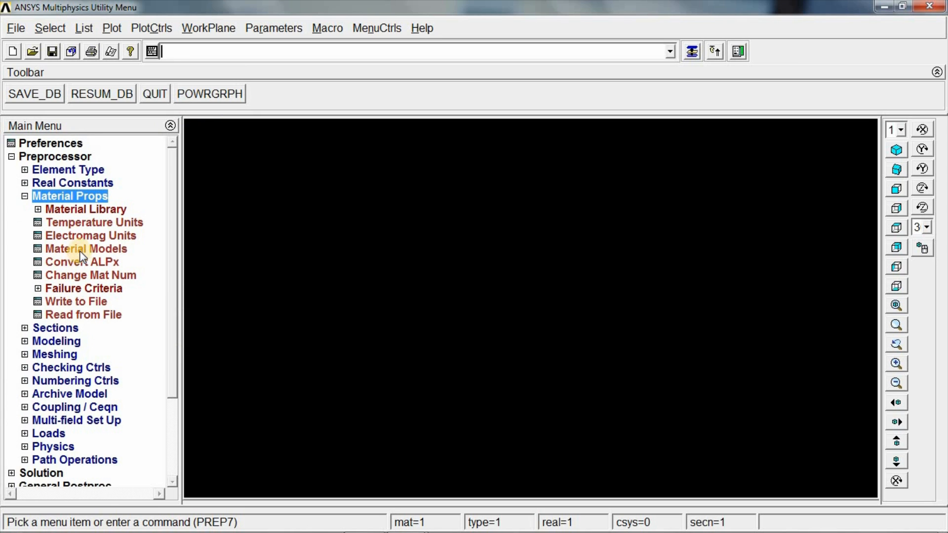
left_click(75, 250)
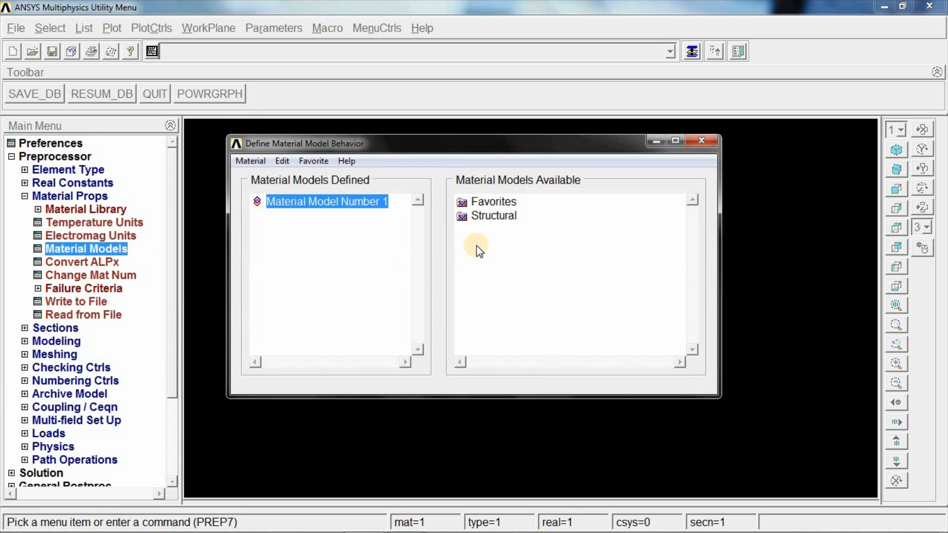
double_click(489, 216)
double_click(506, 230)
double_click(528, 242)
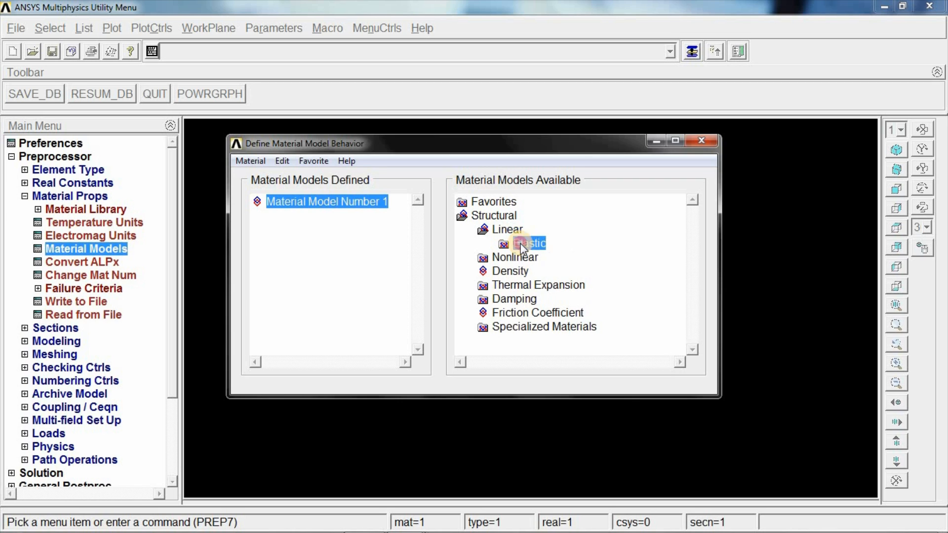
double_click(546, 258)
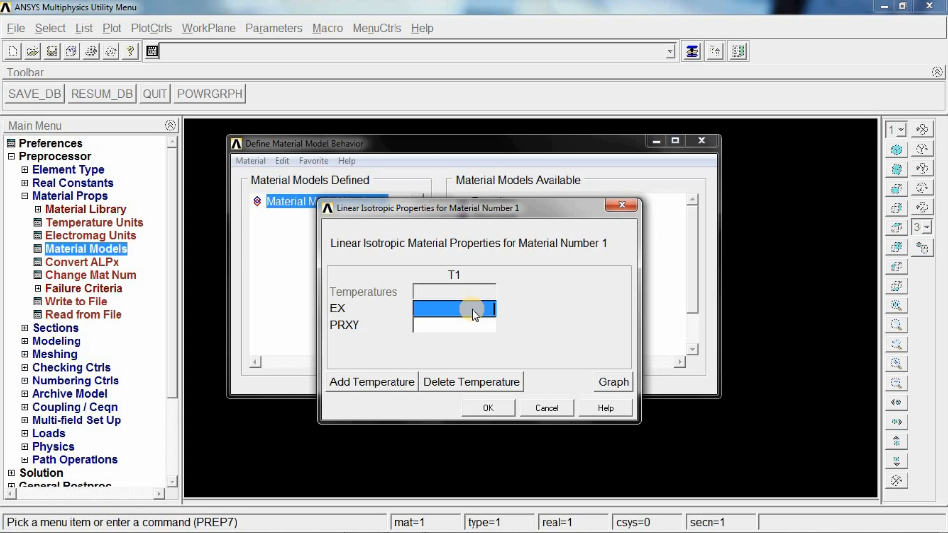
type("2.1e")
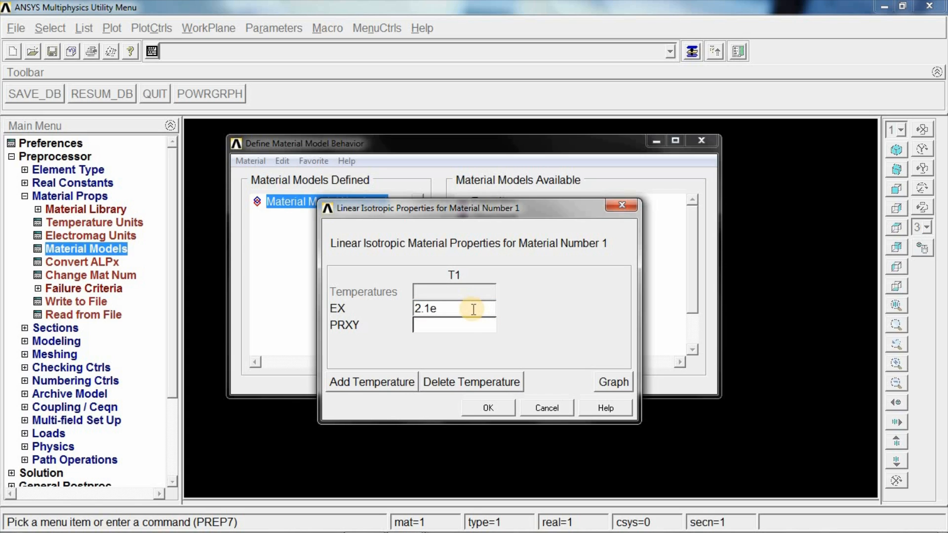
left_click(437, 328)
type("0.27")
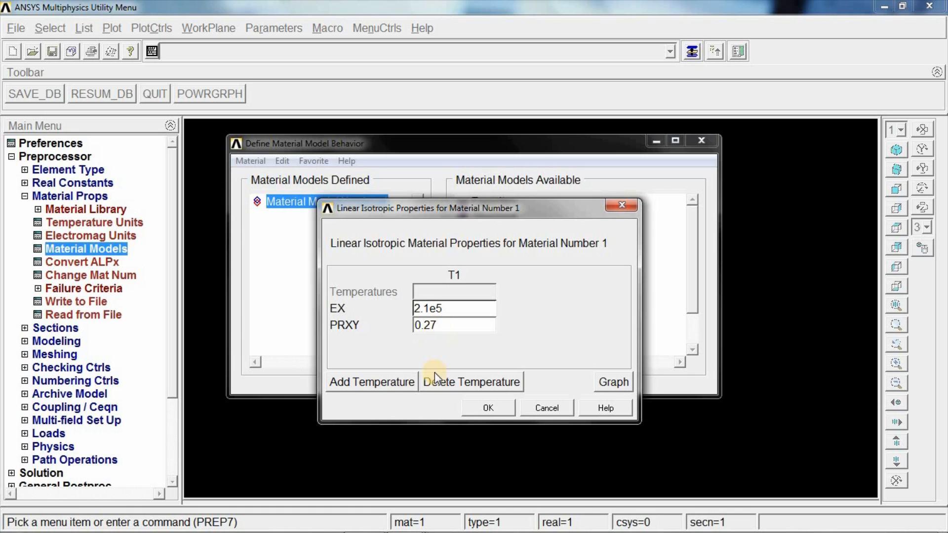
left_click(473, 406)
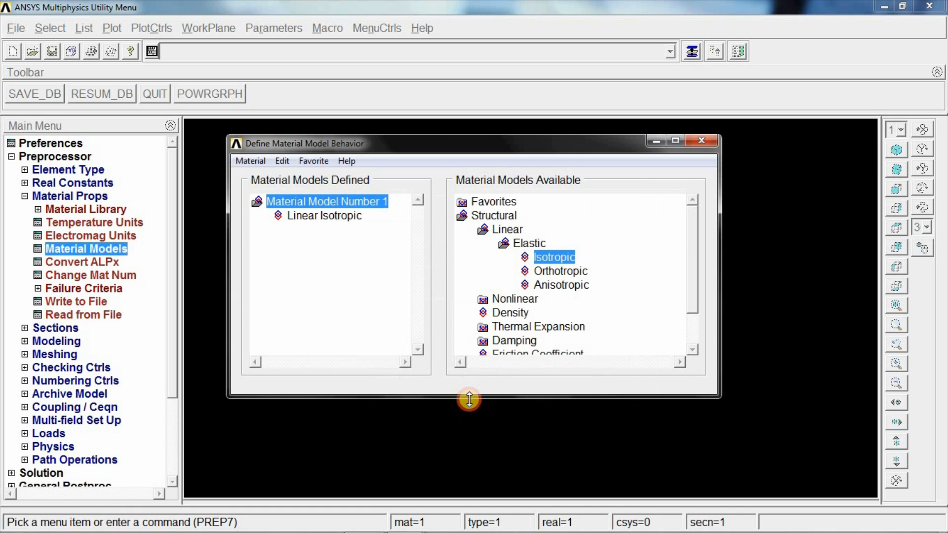
left_click(692, 143)
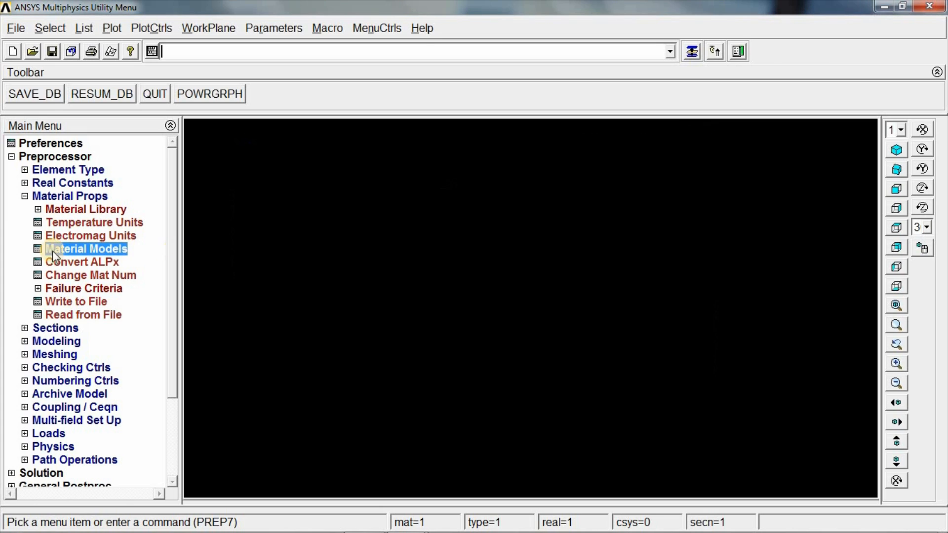
- Start the command for creating nodes in the active coordinate system
left_click(56, 341)
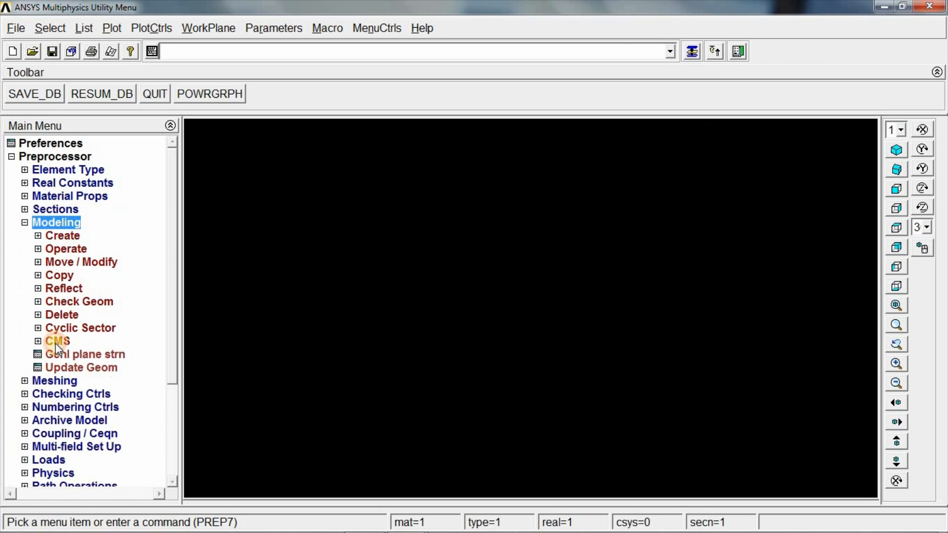
left_click(63, 236)
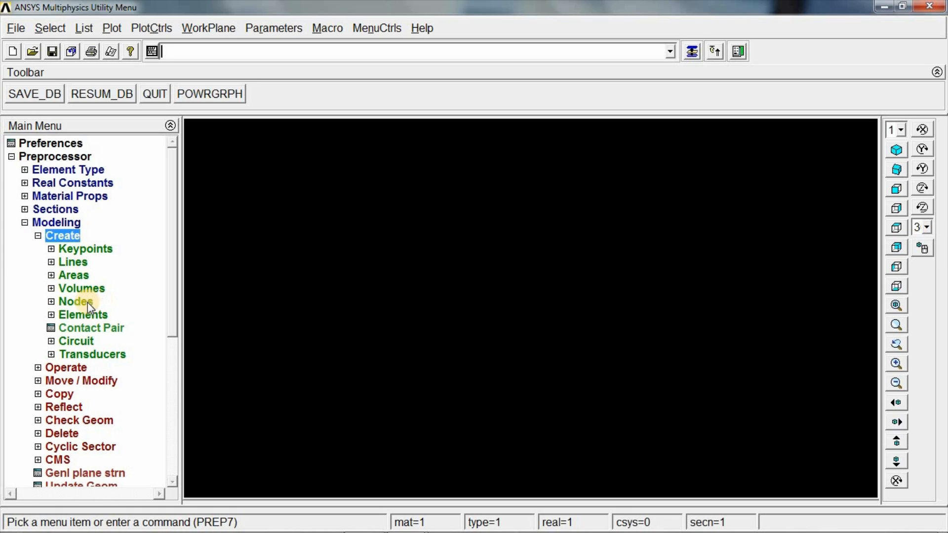
left_click(51, 302)
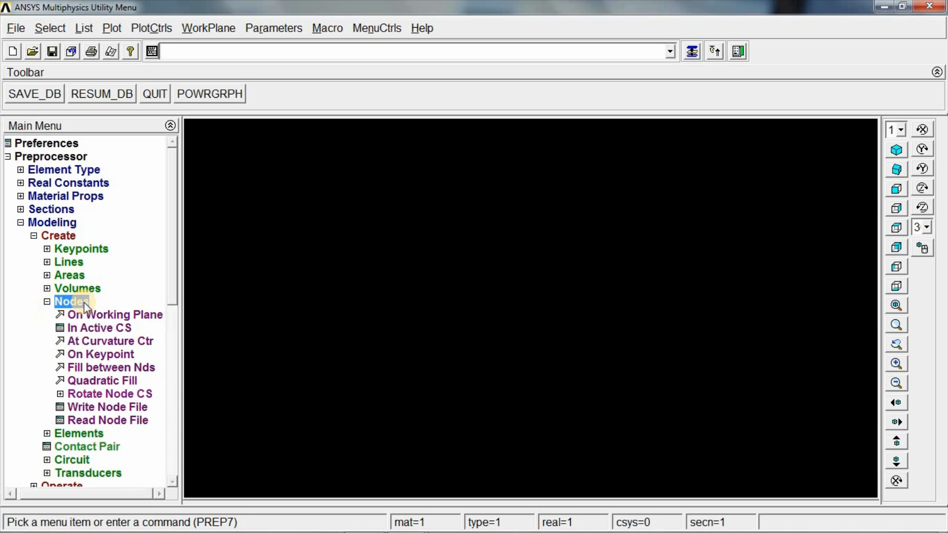
left_click(94, 329)
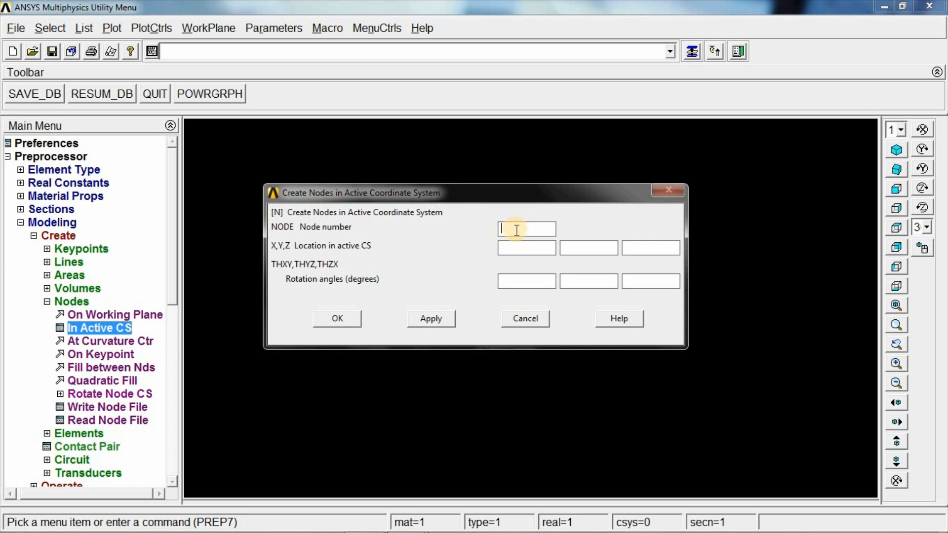
left_click(516, 231)
type("1")
left_click(523, 249)
type("0")
left_click(567, 249)
type("0")
left_click(640, 246)
type("0")
- Switch to CAMA_LAB_10MEL68.pdf to examine the two-bar truss's node layout and dimensions, and return to ANSYS
left_click(364, 518)
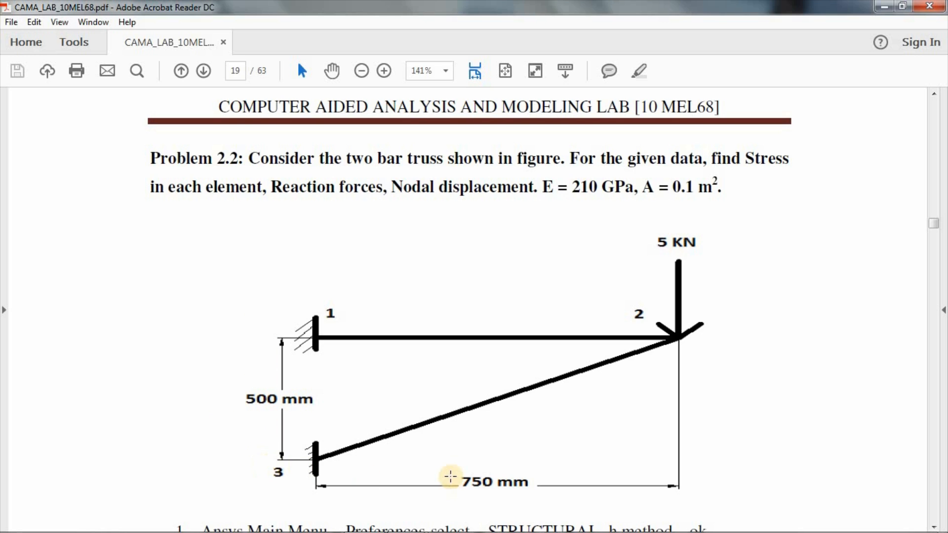
mouse_move(527, 516)
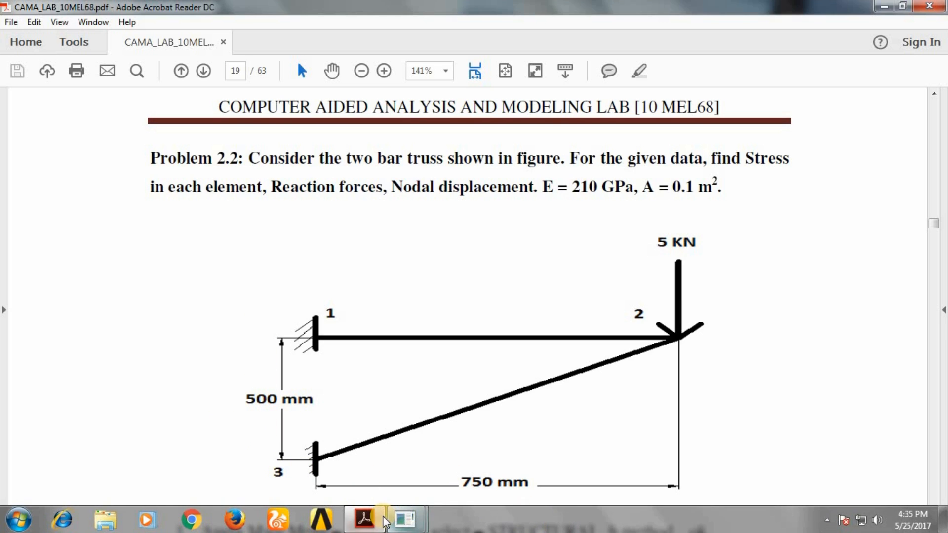
mouse_move(404, 518)
left_click(444, 486)
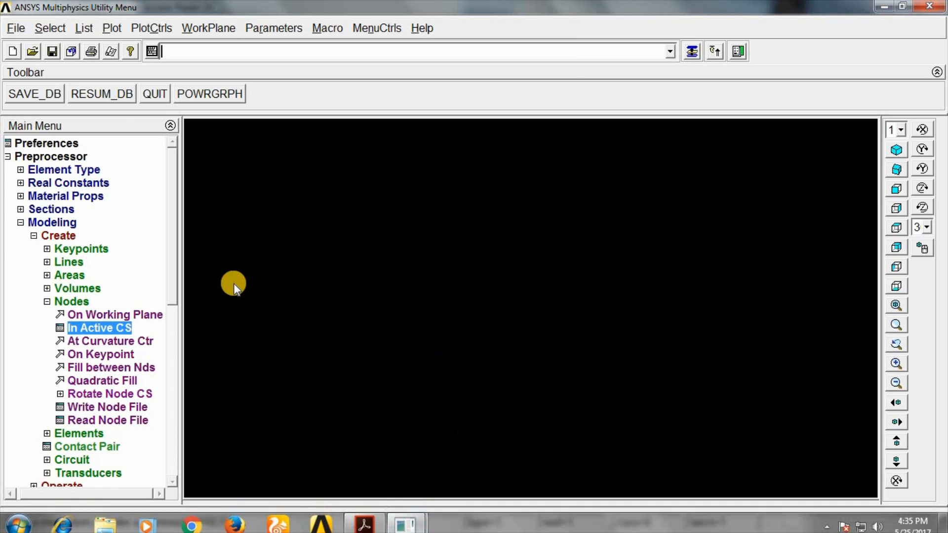
- Create node 1 at the origin (0, 0, 0) in the active coordinate system
left_click(123, 329)
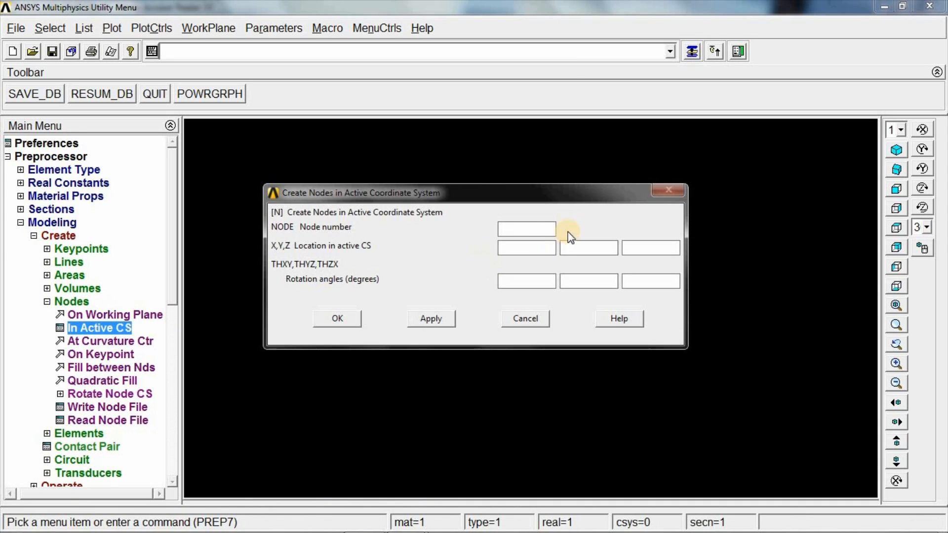
type("1")
left_click(508, 248)
type("0")
left_click(576, 247)
type("0")
left_click(640, 247)
type("0")
left_click(430, 318)
- Create node 2 at X 750, Y 0, Z 0
left_click_drag(520, 229, 425, 233)
type("2")
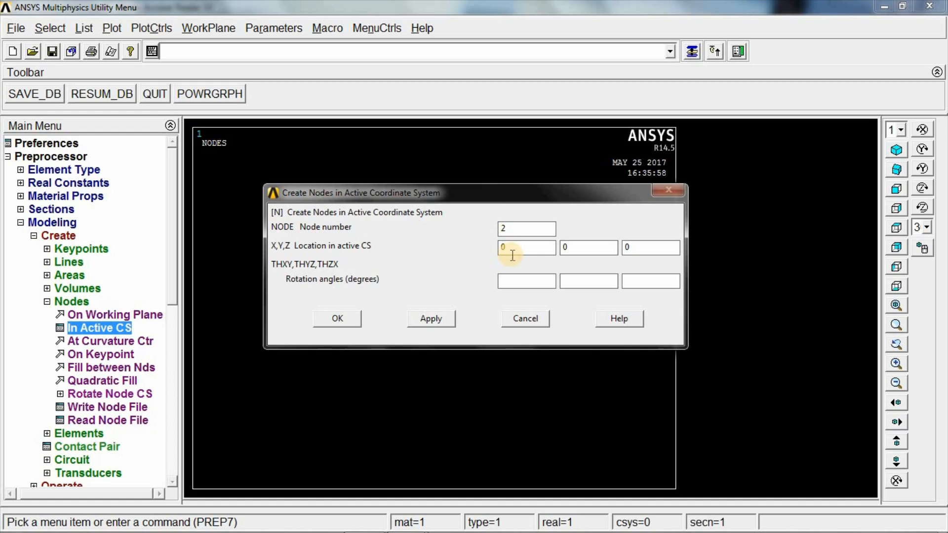
double_click(510, 255)
type("750")
left_click(424, 316)
- Create node 3 at X 0, Y -500, Z 0 and finish node creation
type("3")
left_click_drag(537, 249, 451, 251)
type("0")
left_click_drag(590, 249, 502, 249)
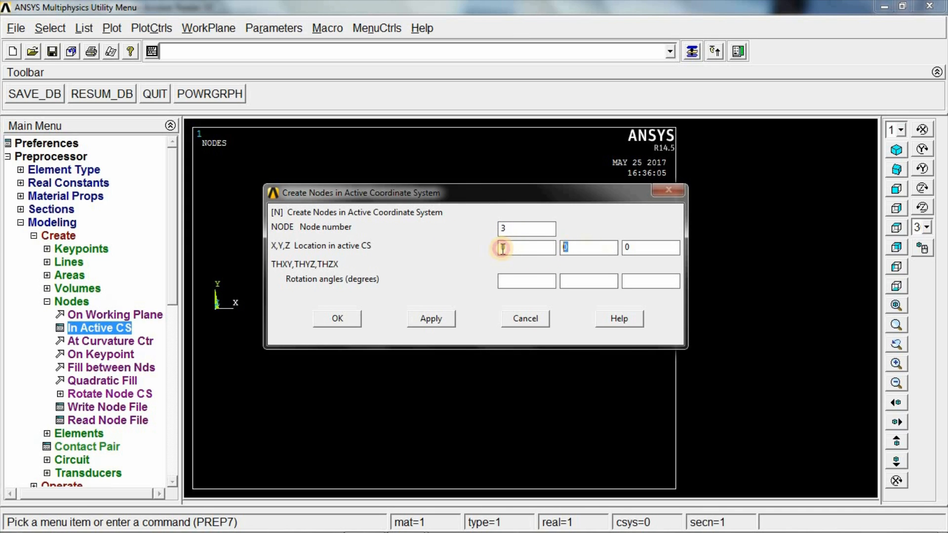
type("-500")
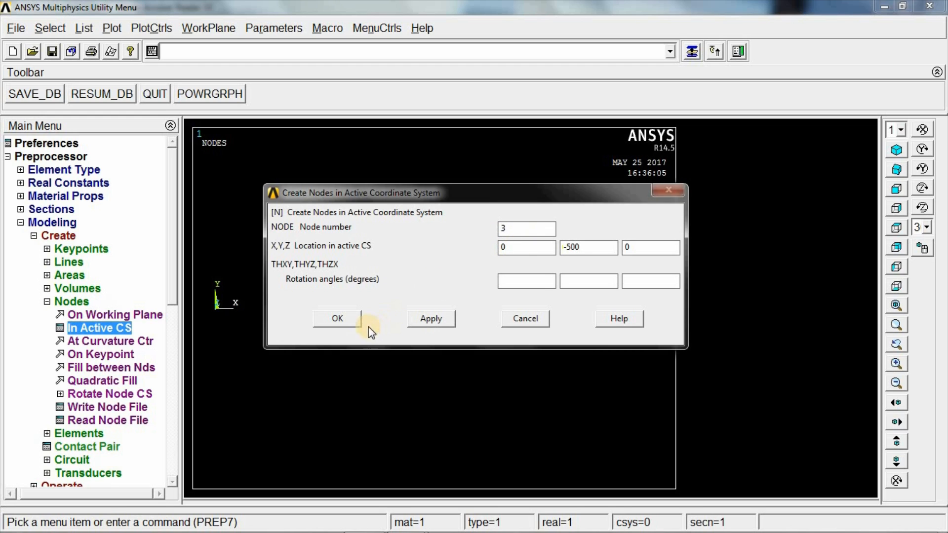
left_click(337, 319)
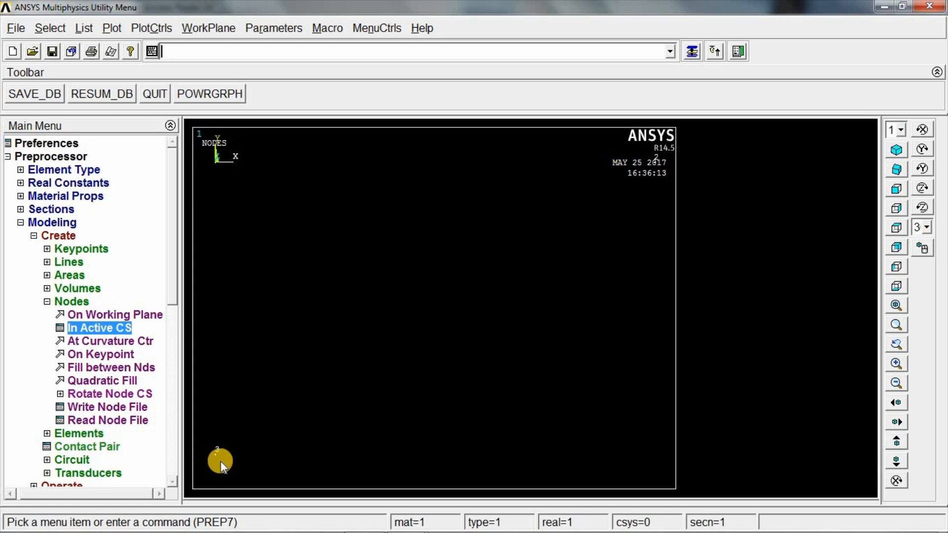
- Create an auto-numbered element through nodes 1 and 2 as the truss's horizontal bar
left_click(74, 301)
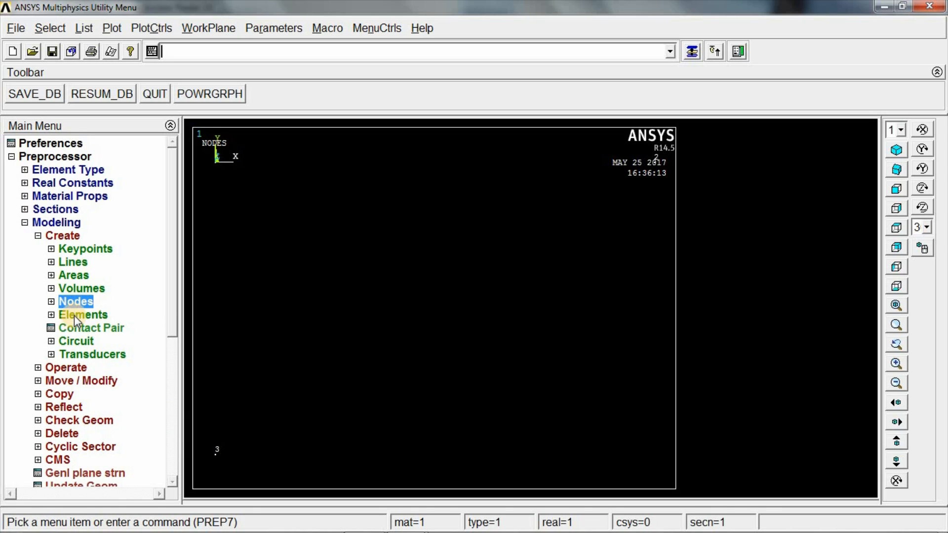
left_click(74, 316)
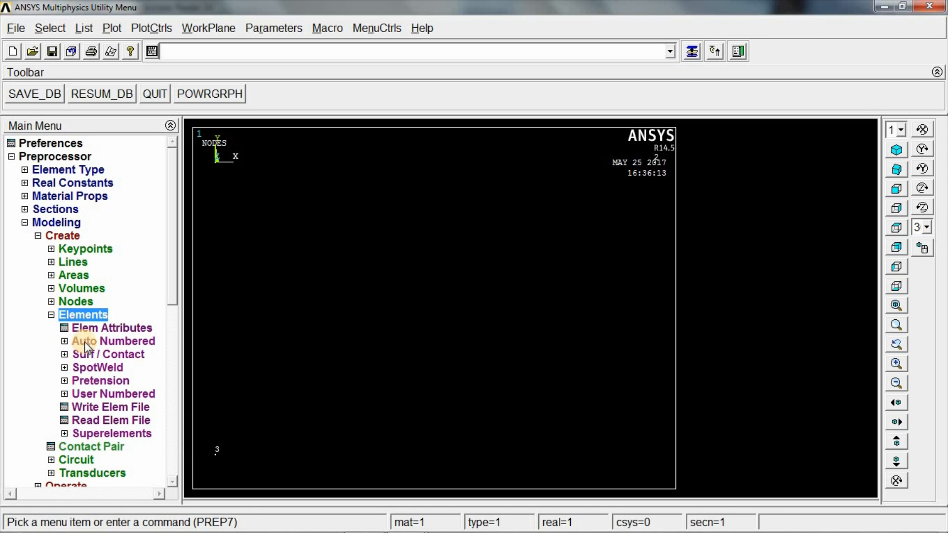
left_click(84, 342)
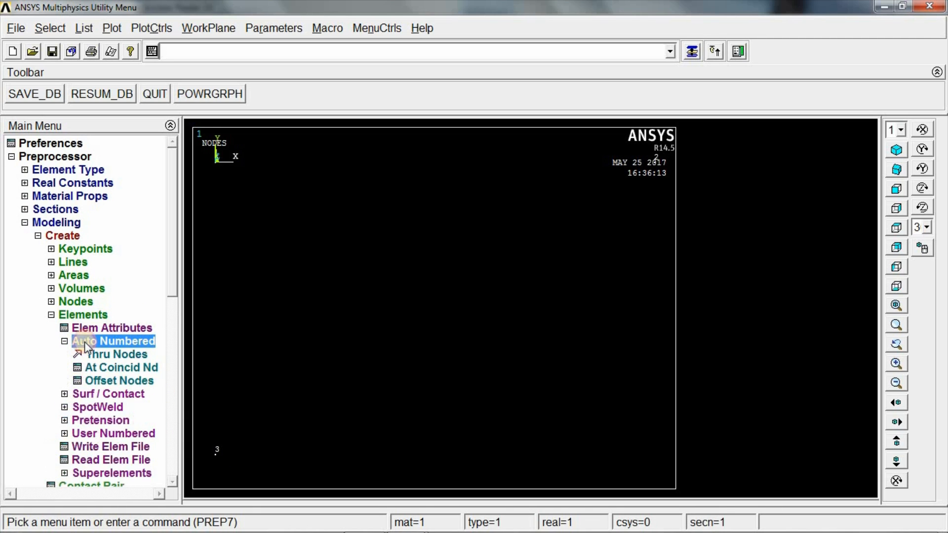
left_click(109, 356)
left_click(215, 161)
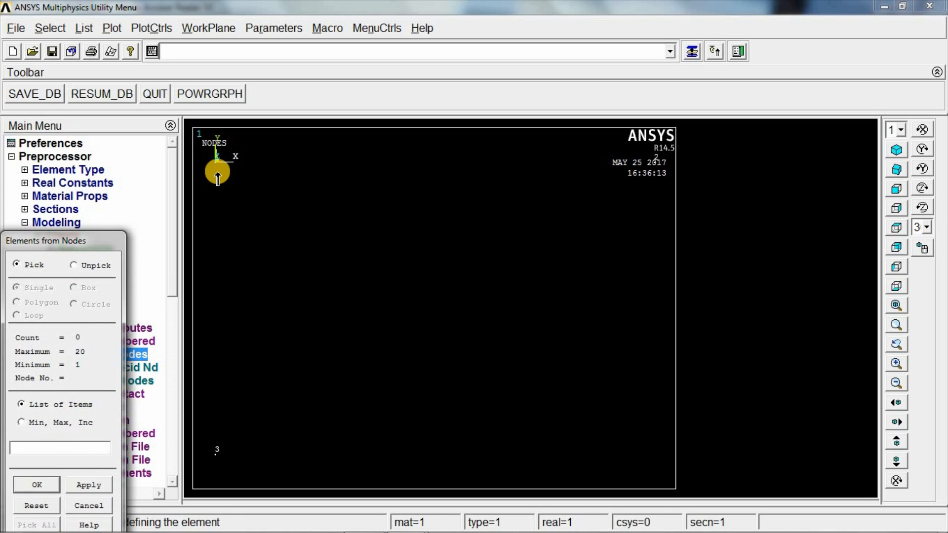
left_click(654, 163)
left_click(32, 490)
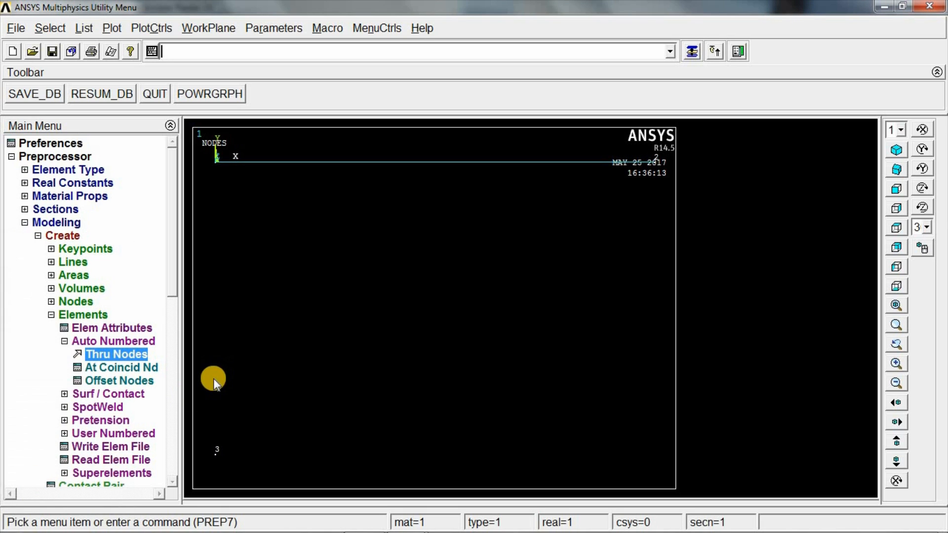
- Create an auto-numbered element through nodes 2 and 3 as the truss's inclined bar
left_click(120, 355)
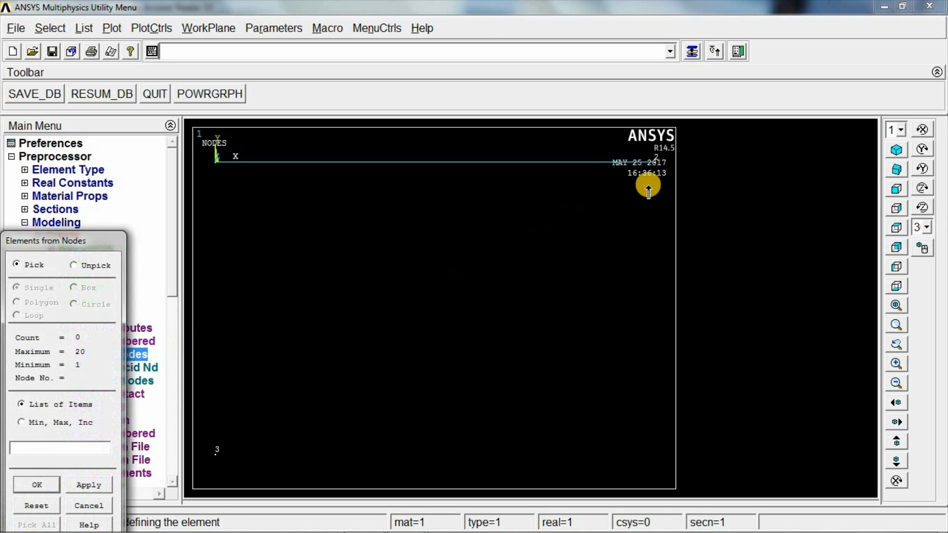
left_click(657, 168)
left_click(216, 451)
left_click(42, 488)
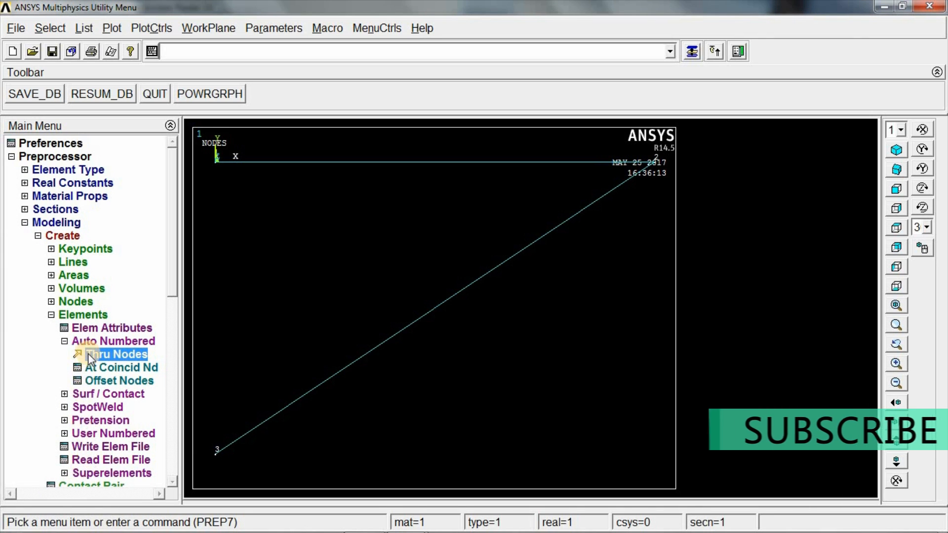
- Start applying structural displacement constraints on nodes
left_click(75, 316)
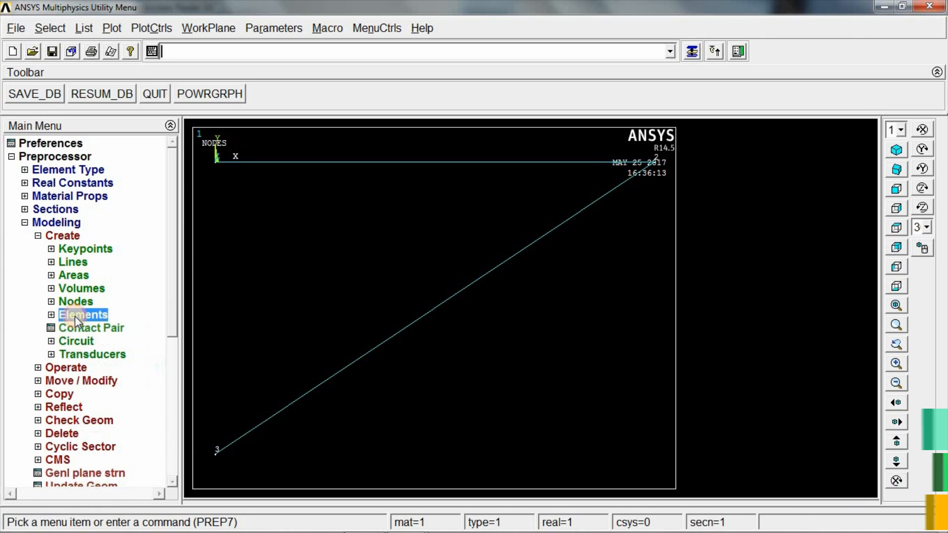
left_click(49, 239)
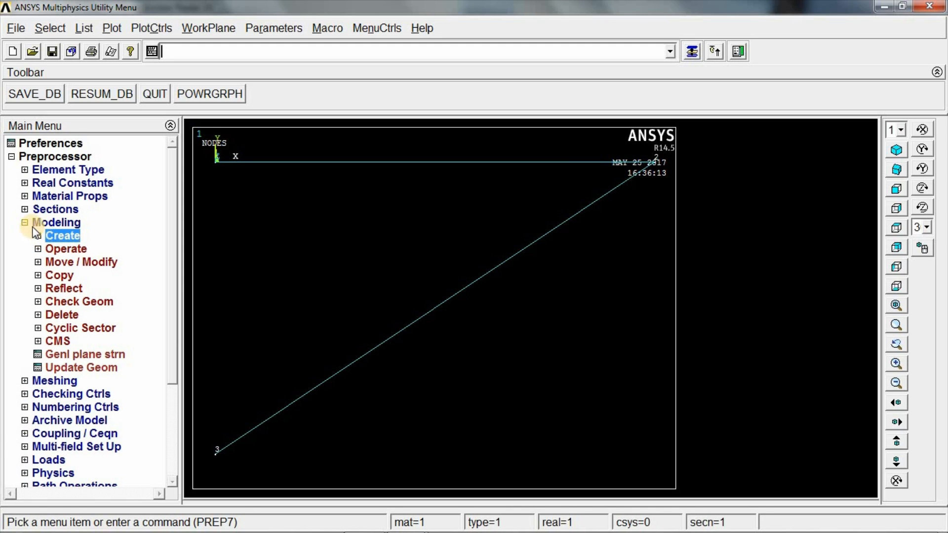
left_click(31, 225)
left_click(35, 315)
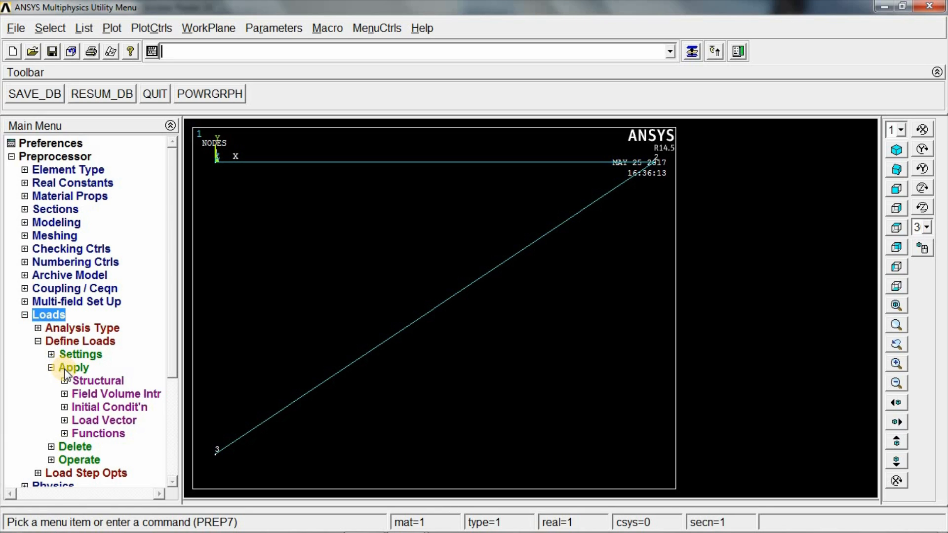
left_click(53, 341)
left_click(53, 341)
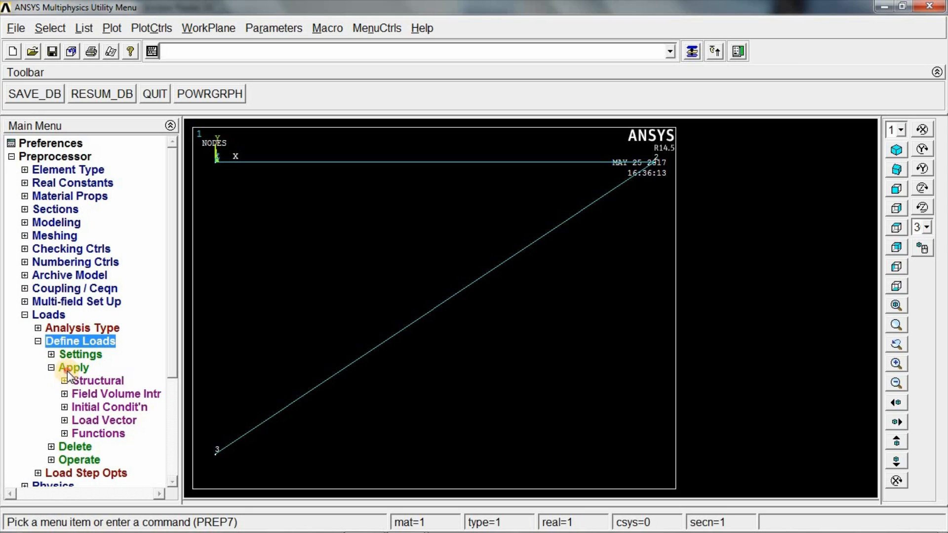
left_click(69, 369)
left_click(69, 369)
left_click(83, 382)
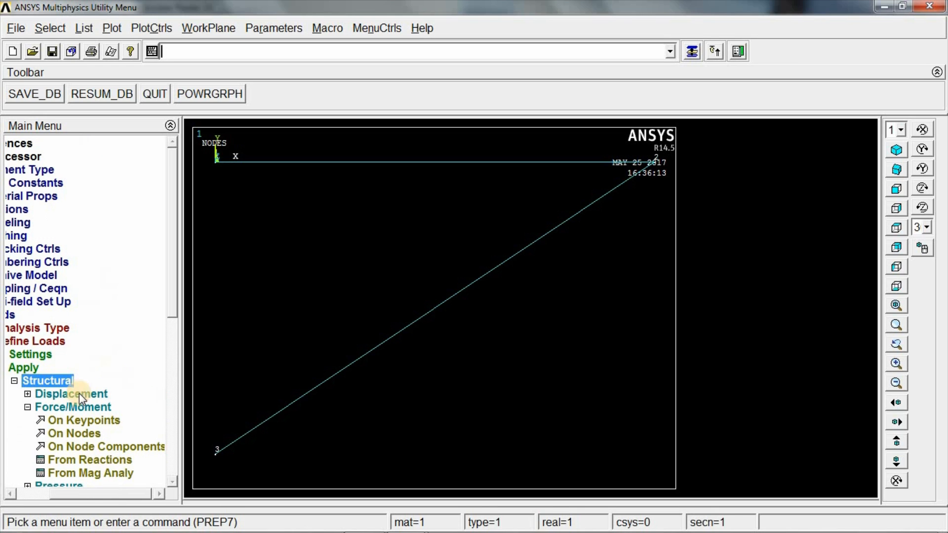
left_click(70, 396)
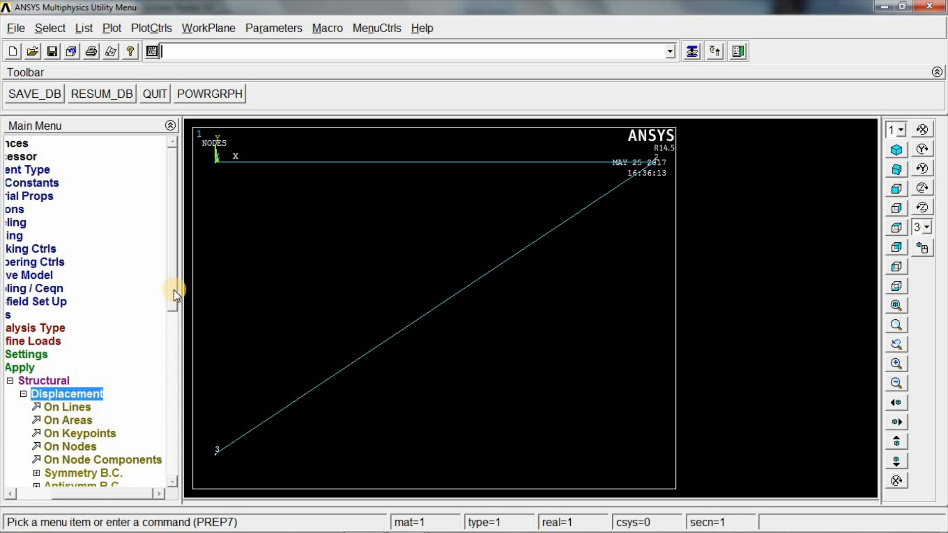
scroll(178, 298, "down", 2)
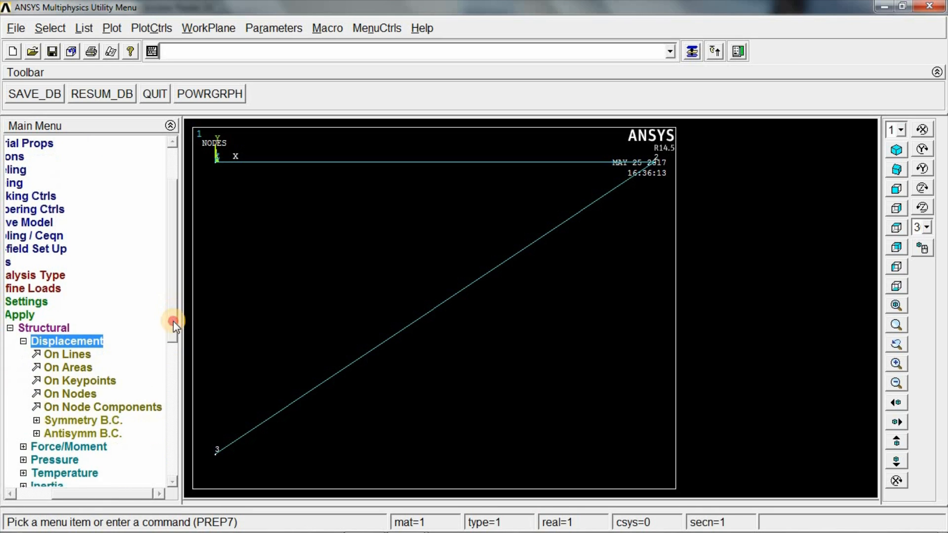
left_click(69, 395)
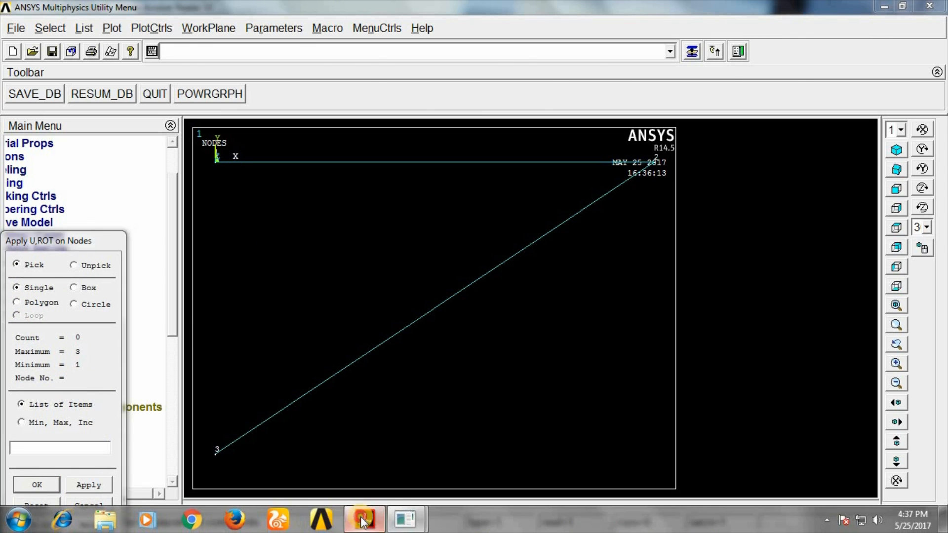
- Check in the Acrobat Reader problem sheet which truss nodes are supported, and return to ANSYS
left_click(365, 524)
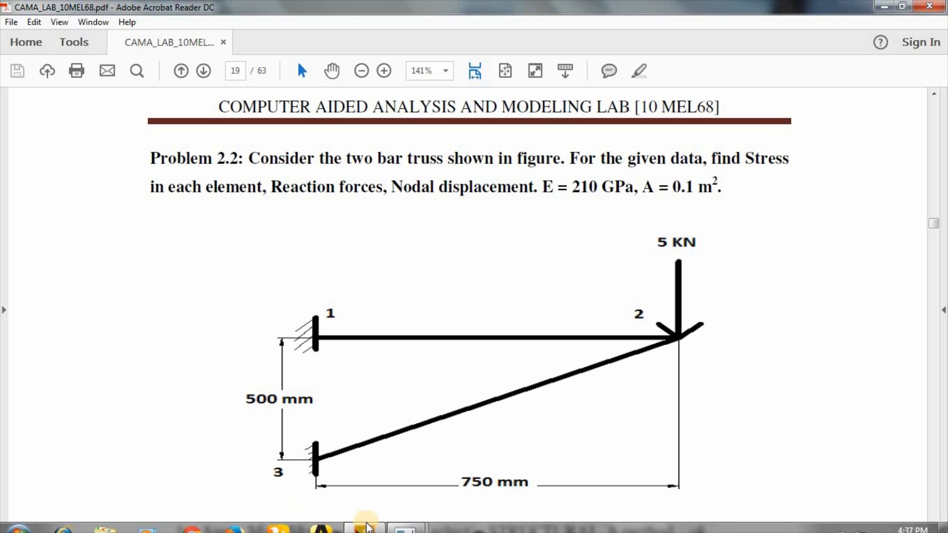
mouse_move(405, 519)
left_click(425, 466)
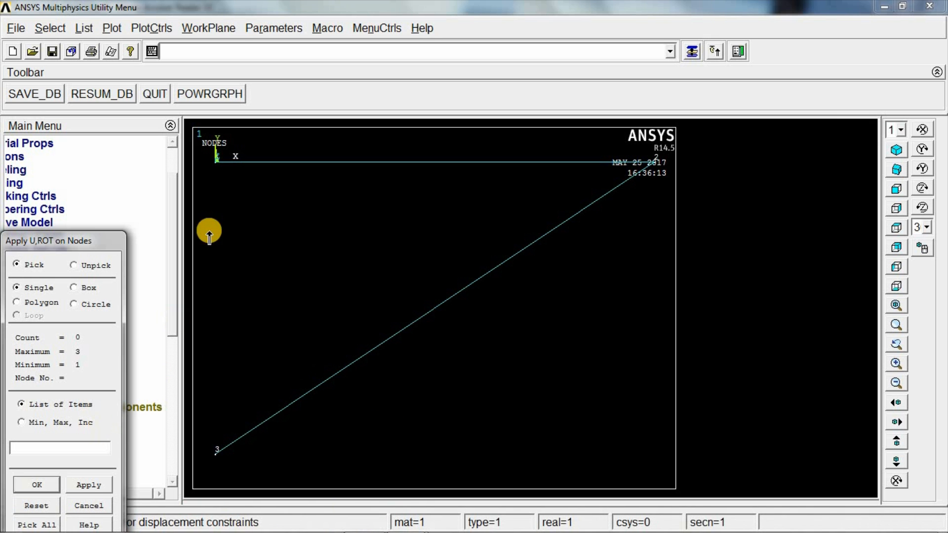
- Constrain all degrees of freedom at the two support nodes, 1 and 3
left_click(220, 180)
left_click(215, 453)
left_click(46, 484)
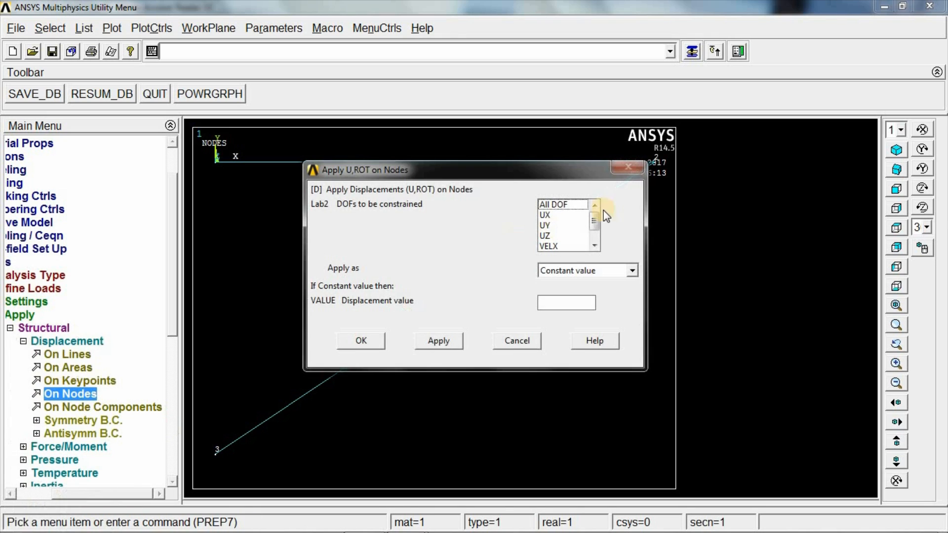
left_click(566, 207)
left_click(371, 340)
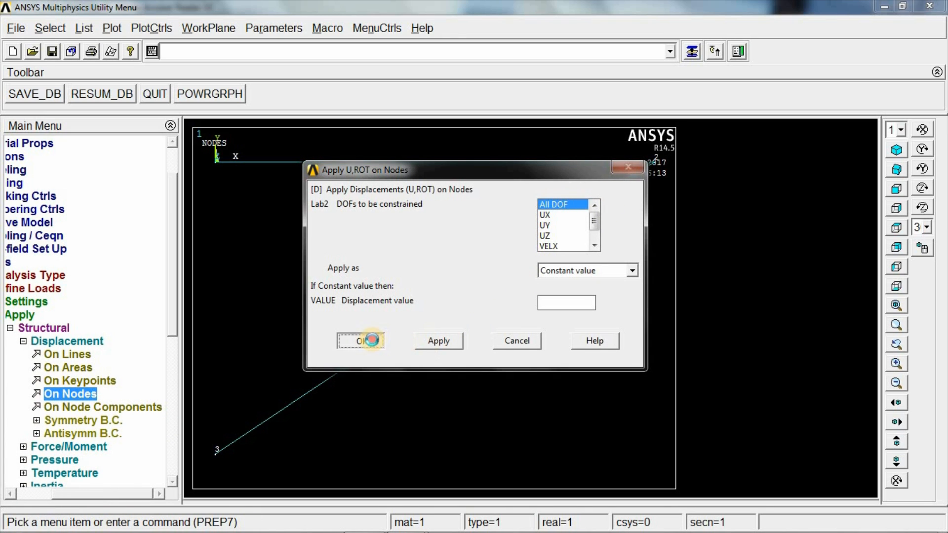
- Check the load's location and direction in the Acrobat Reader problem sheet, and return to ANSYS
mouse_move(403, 527)
left_click(364, 519)
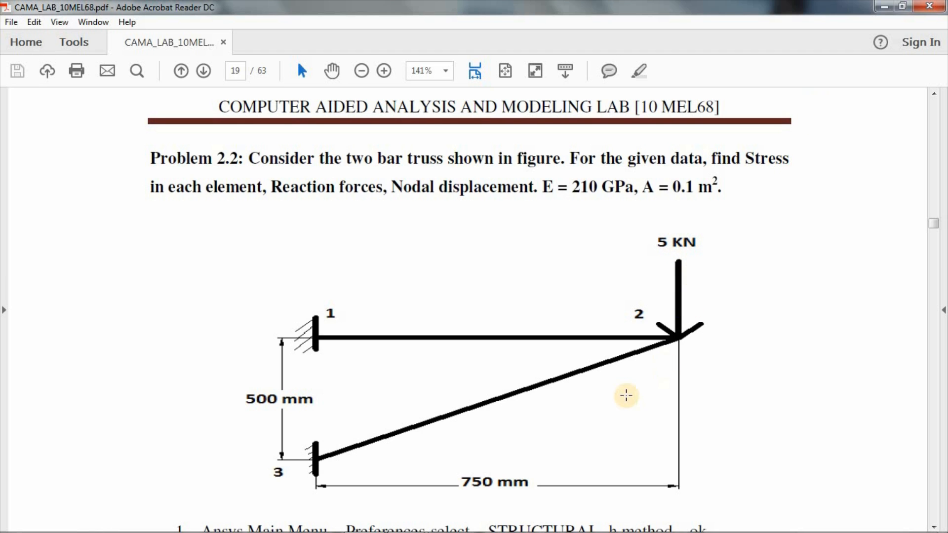
left_click(882, 7)
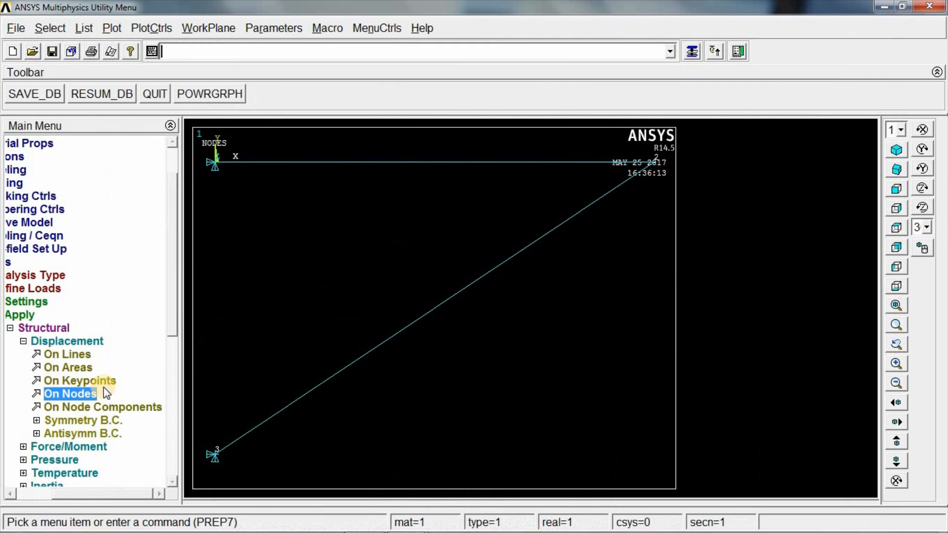
- Apply a downward constant force of 5000 in the FY direction at node 2
left_click(59, 344)
left_click(90, 356)
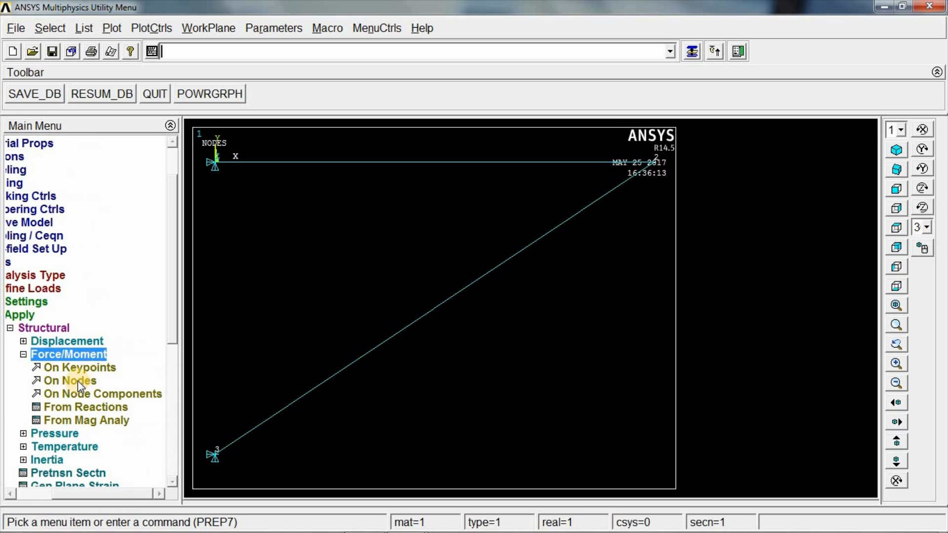
left_click(76, 380)
left_click(653, 166)
left_click(37, 484)
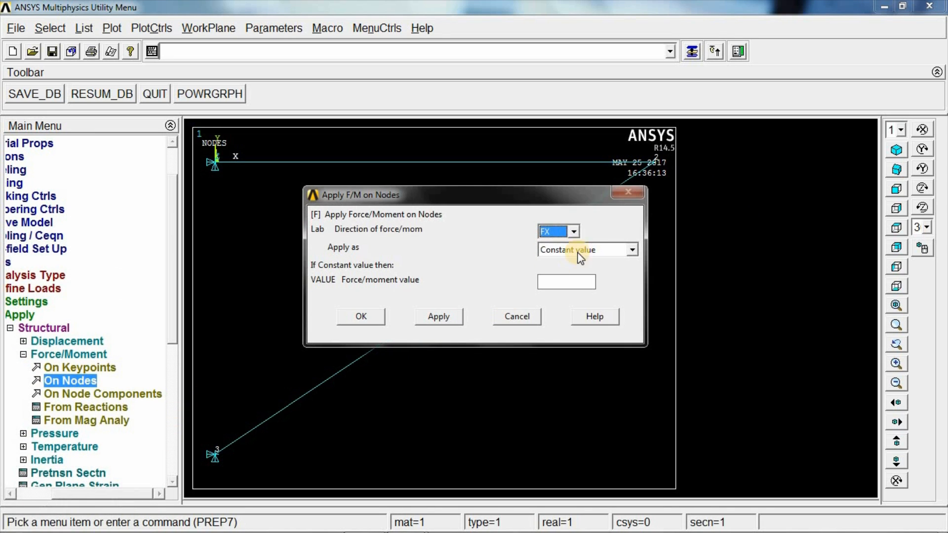
left_click(559, 232)
left_click(561, 232)
left_click(561, 232)
left_click(545, 255)
left_click(552, 280)
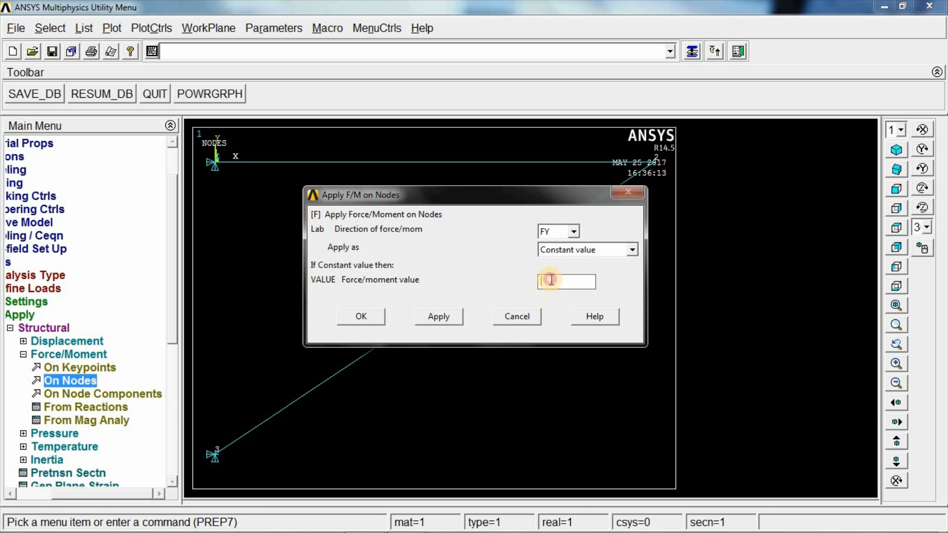
type("5")
type("5000")
left_click(360, 318)
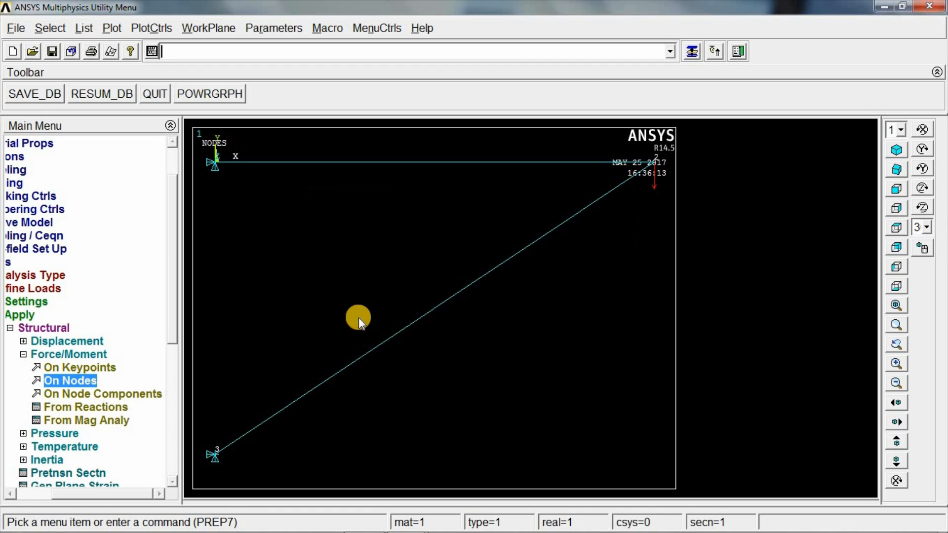
- Solve the current load step and dismiss the solution note and status window
left_click_drag(94, 494, 23, 493)
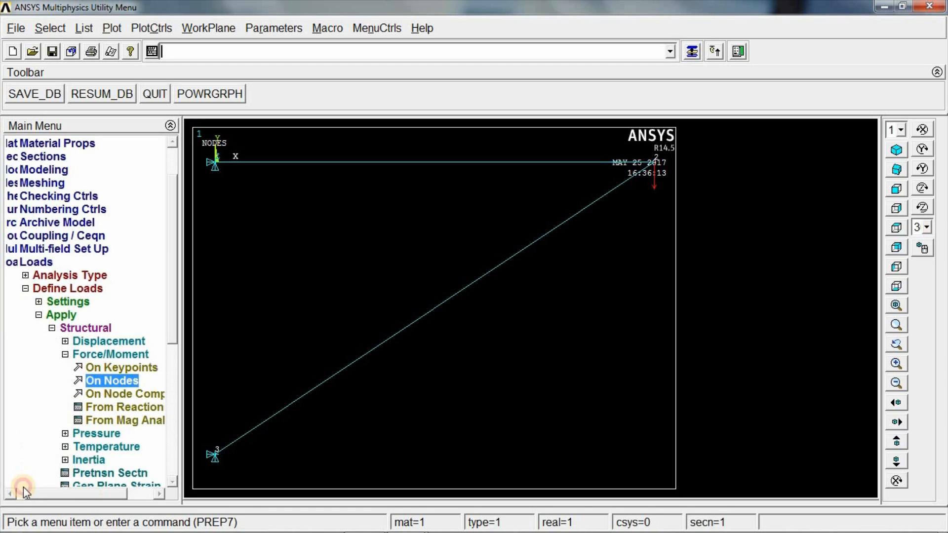
left_click(36, 263)
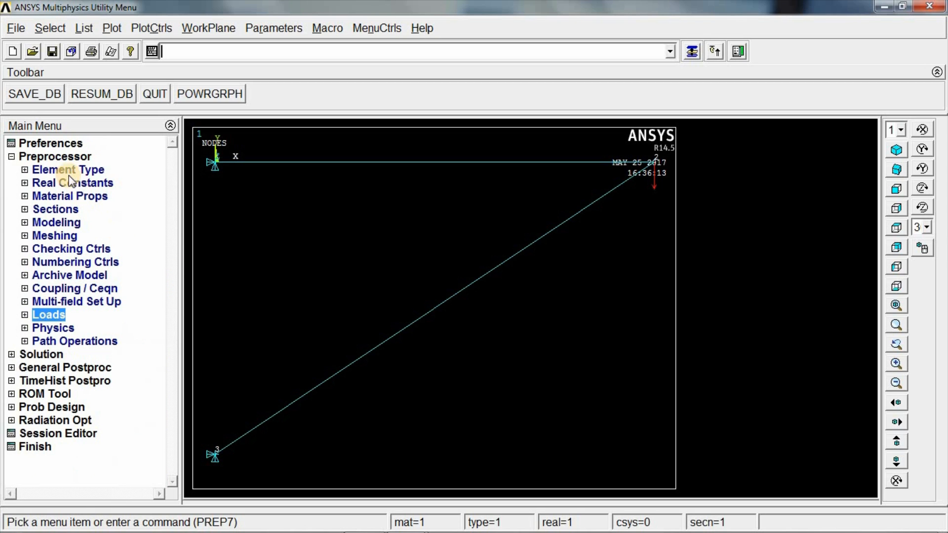
left_click(38, 354)
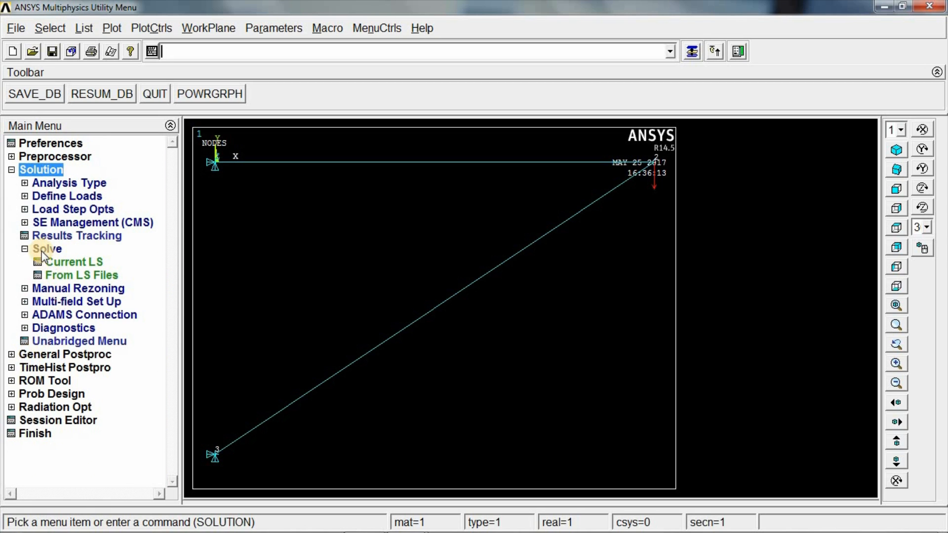
left_click(60, 266)
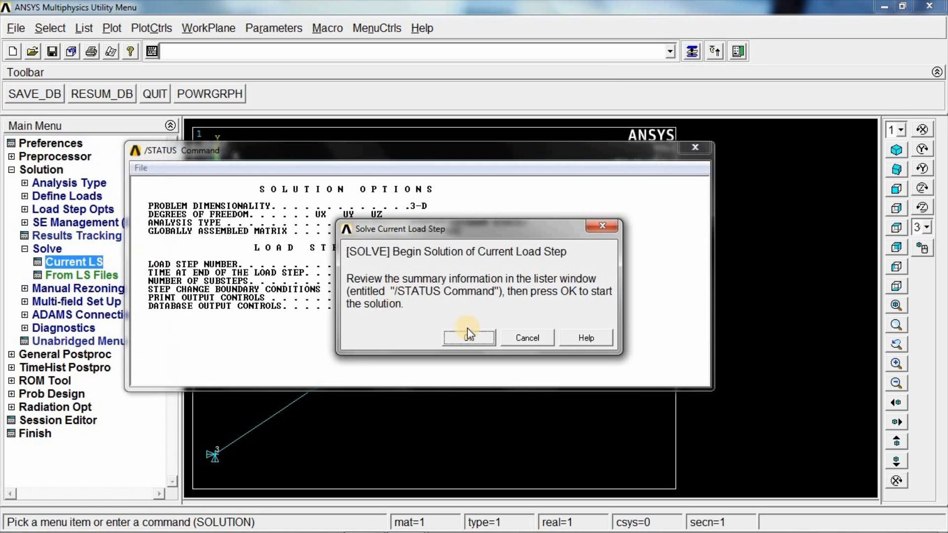
left_click(465, 330)
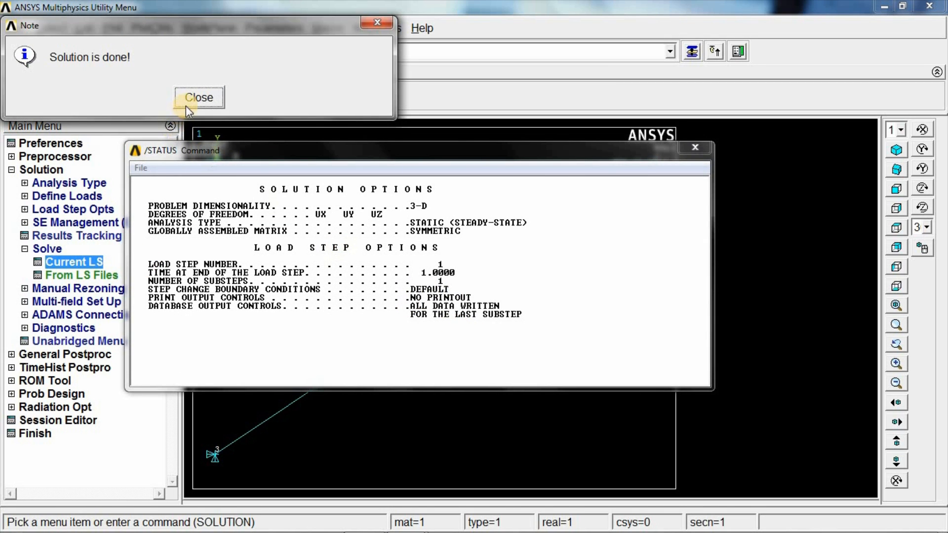
left_click(196, 98)
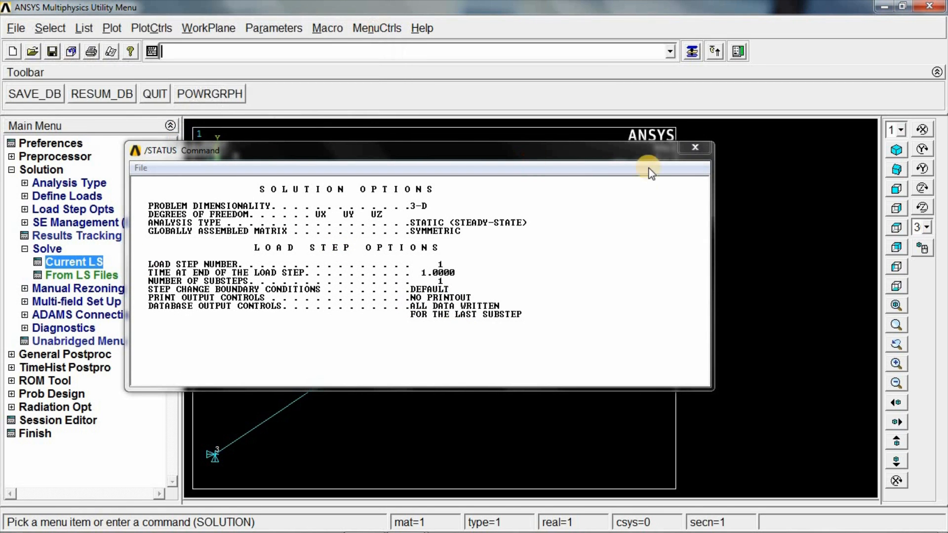
left_click(695, 147)
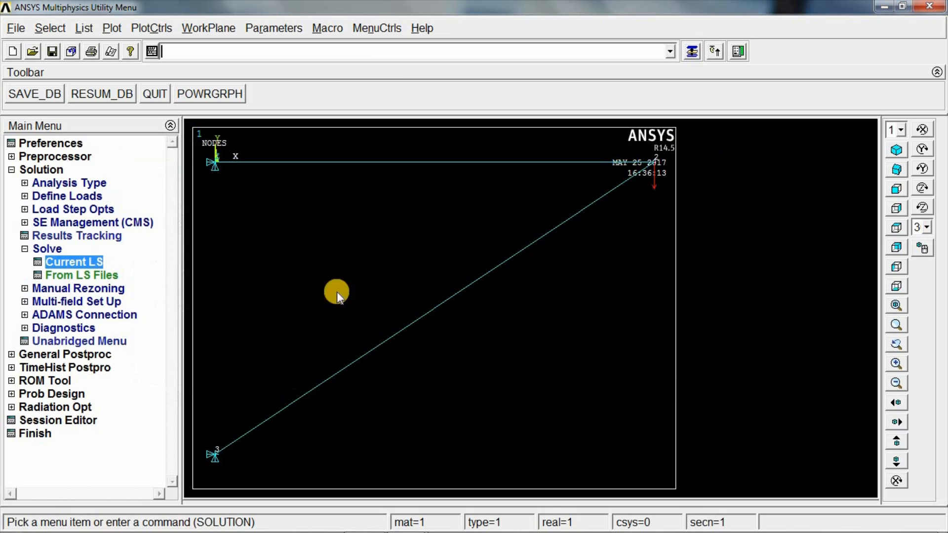
- Define an element table item by sequence number as LS, 1 for the element stresses
left_click(54, 354)
left_click(54, 262)
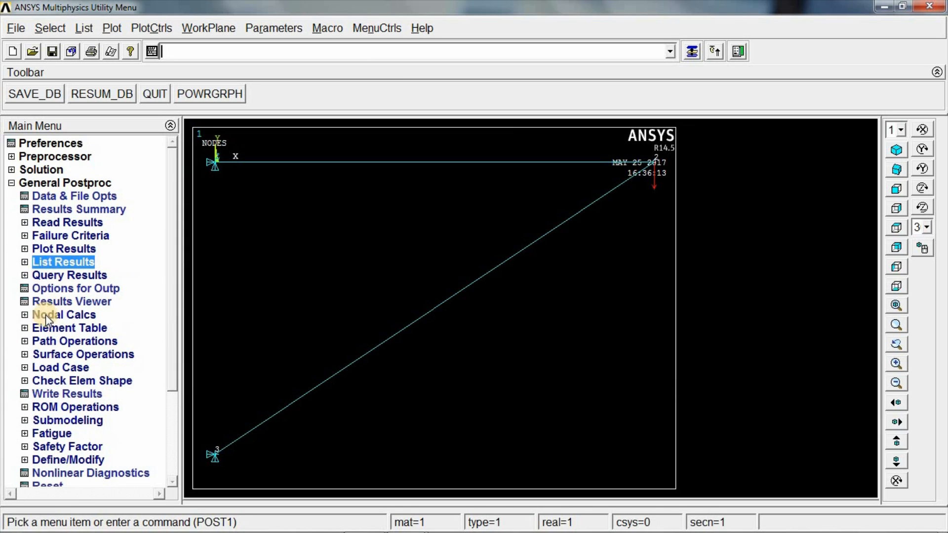
left_click(57, 328)
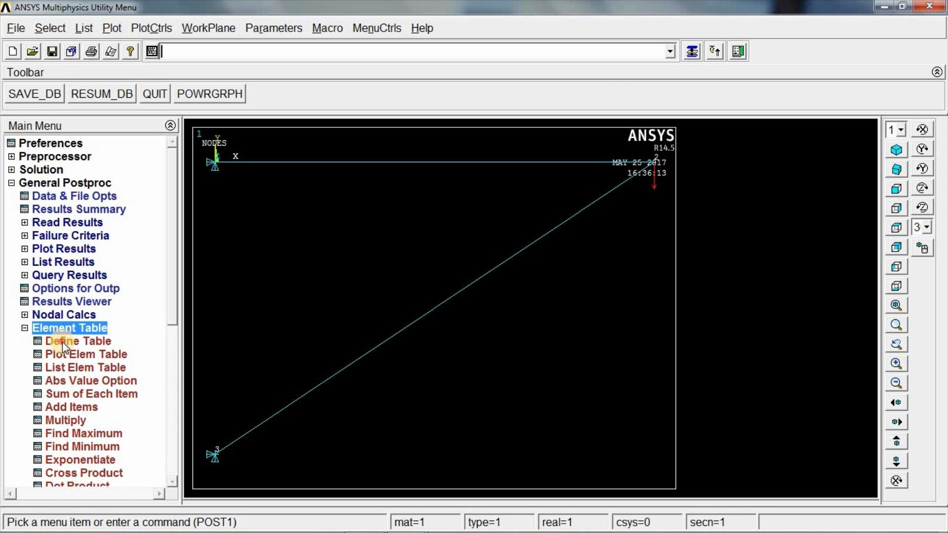
left_click(62, 341)
left_click(133, 353)
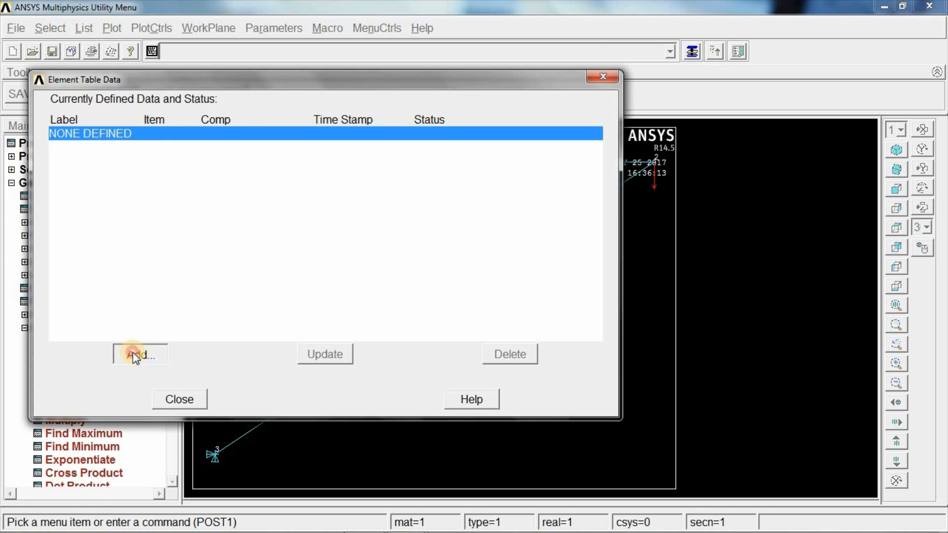
left_click_drag(556, 242, 555, 274)
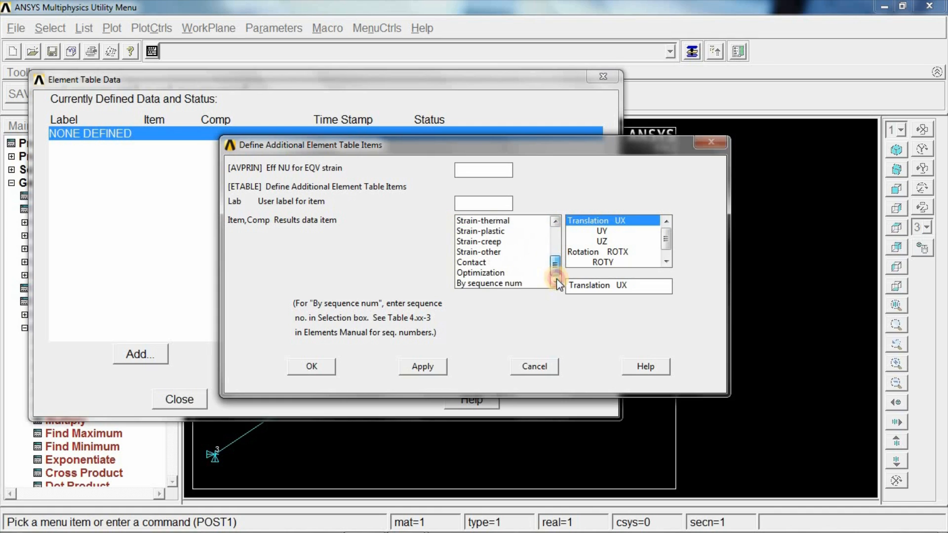
left_click(500, 283)
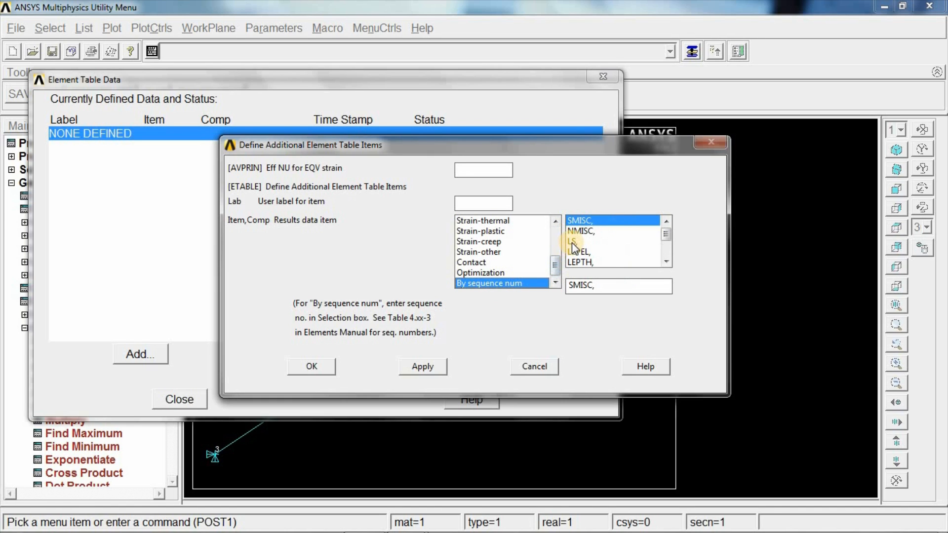
left_click(572, 243)
left_click(595, 291)
type("1")
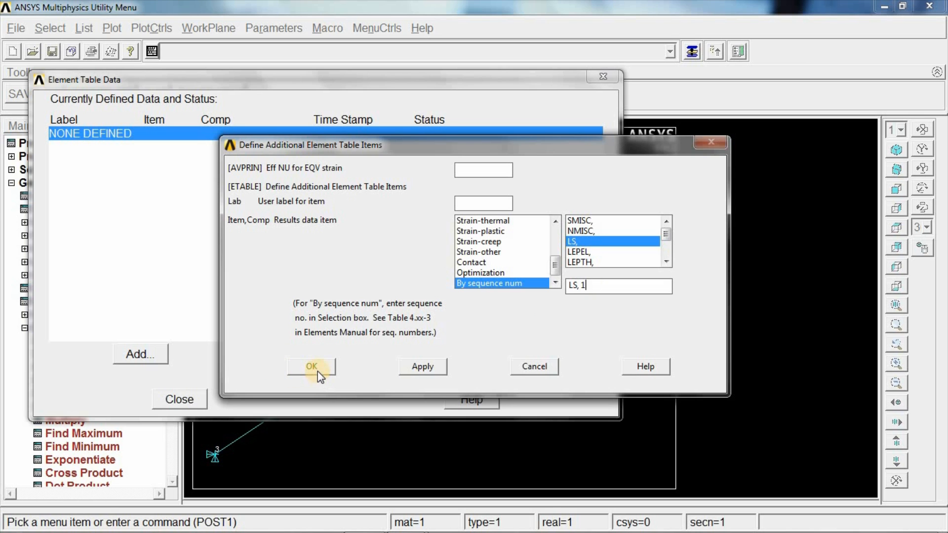
left_click(318, 371)
left_click(194, 401)
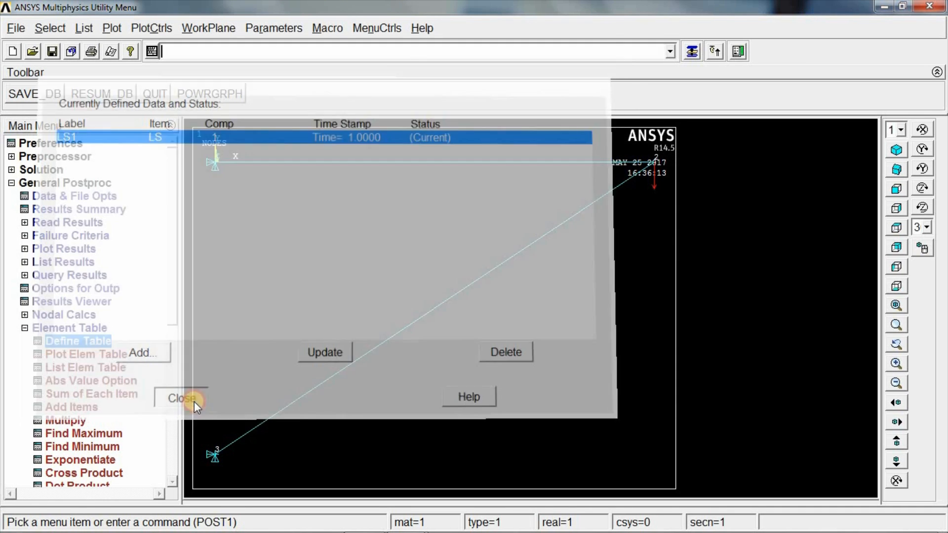
- Plot the nodal solution contour of the displacement vector sum, showing the deformed shape only
left_click(81, 327)
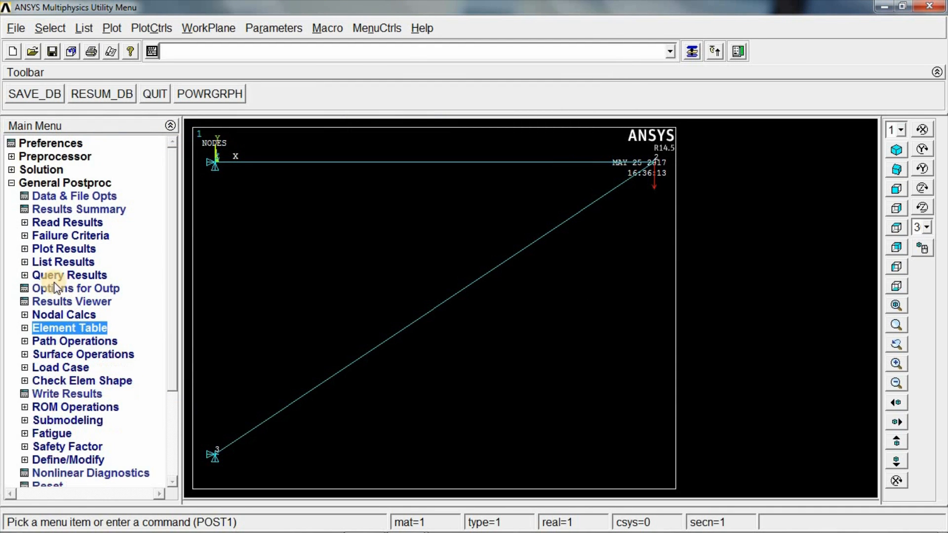
left_click(51, 249)
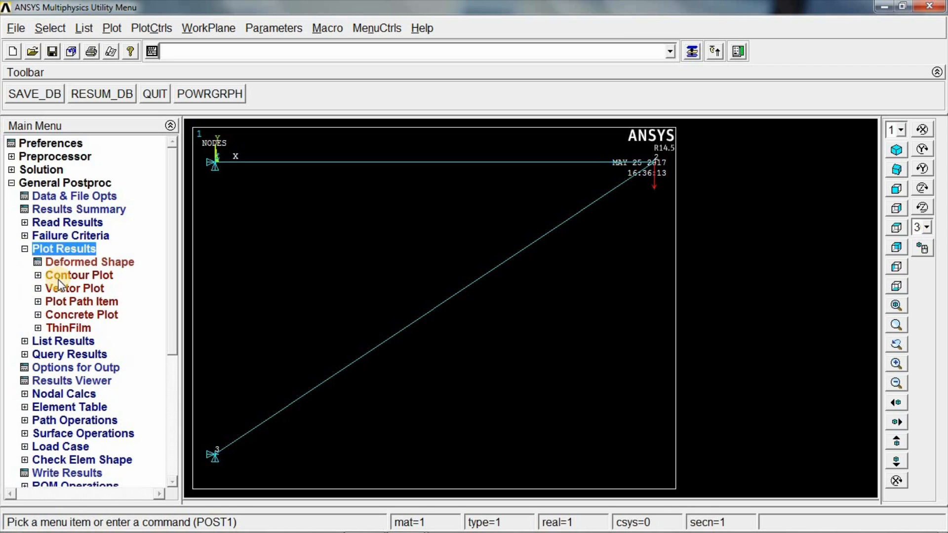
left_click(59, 276)
left_click(73, 288)
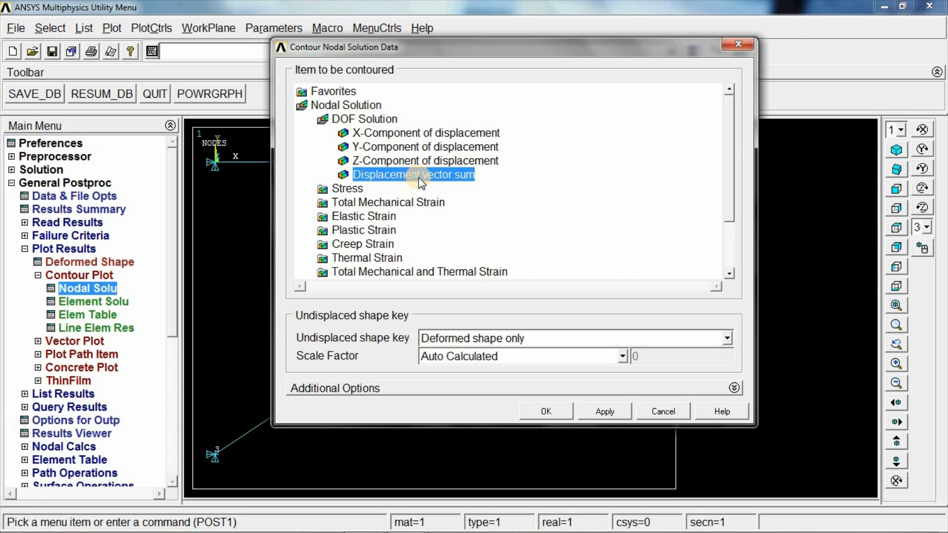
left_click(543, 416)
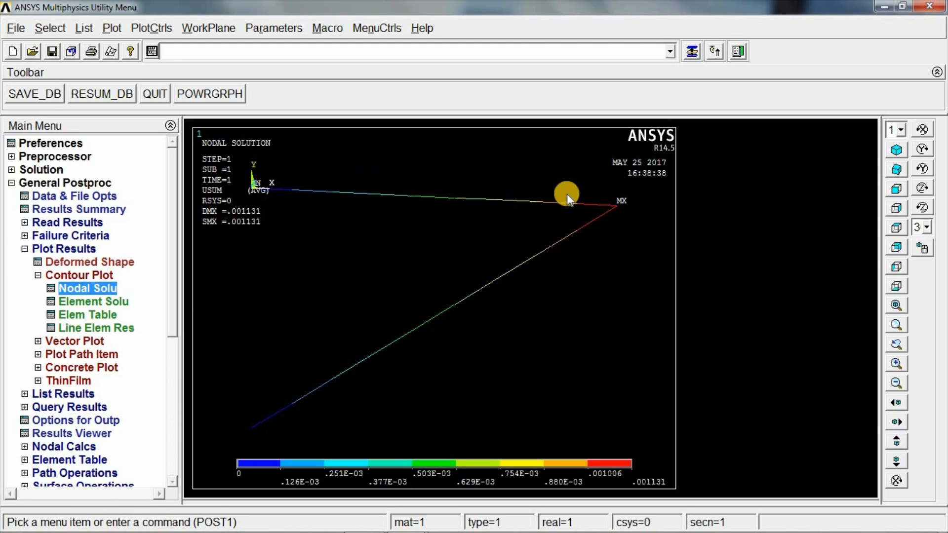
- Plot the element table contour for LS1, averaged at common nodes
left_click(93, 319)
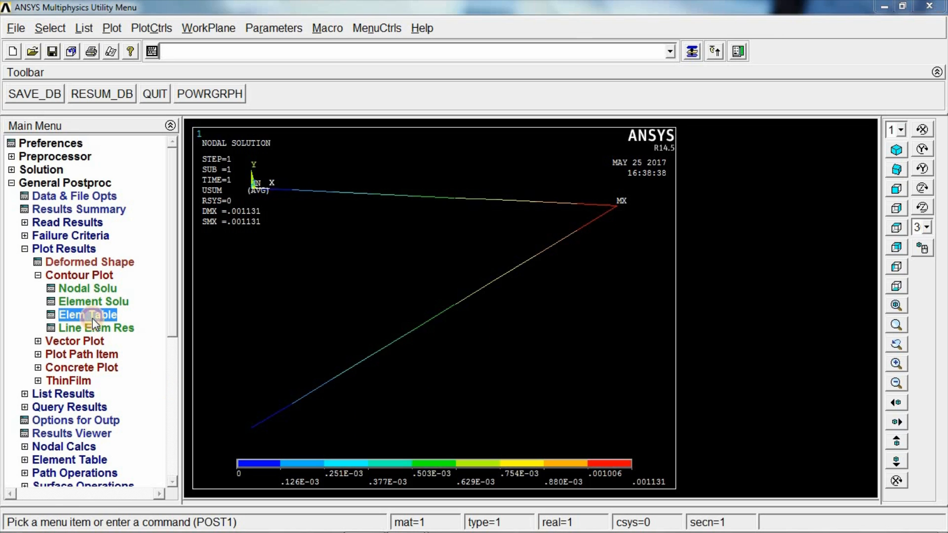
left_click(573, 270)
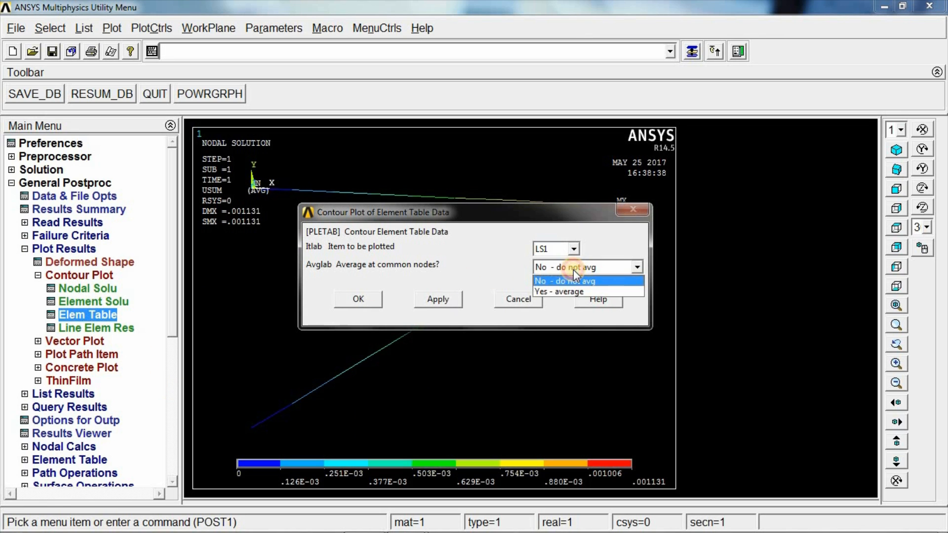
left_click(557, 291)
left_click(367, 299)
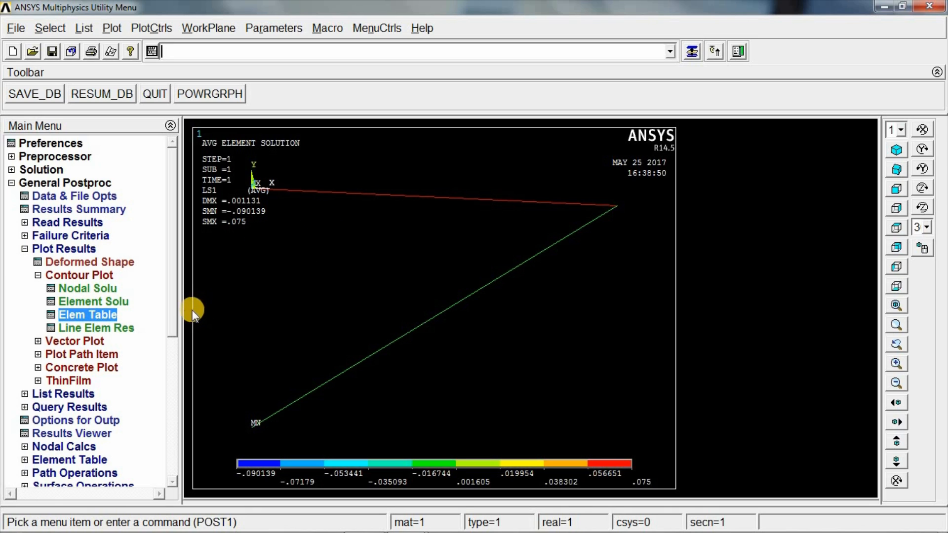
- List the reaction solution for all items, examine the nodal reaction forces and close the listing
double_click(81, 274)
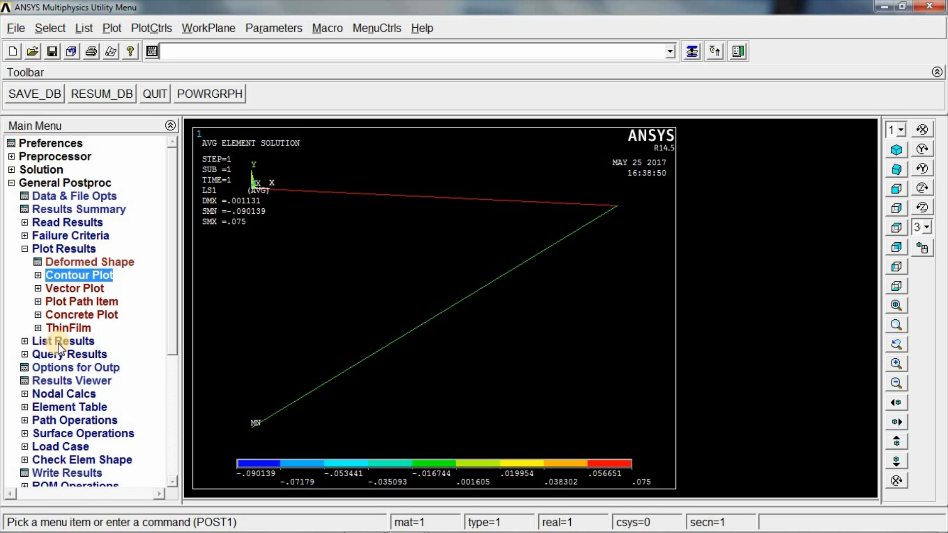
left_click(26, 342)
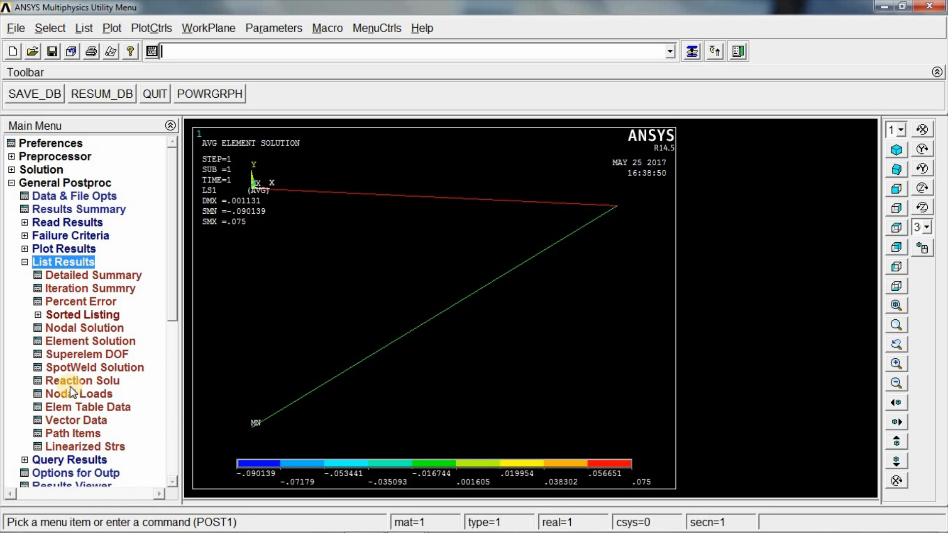
left_click(81, 381)
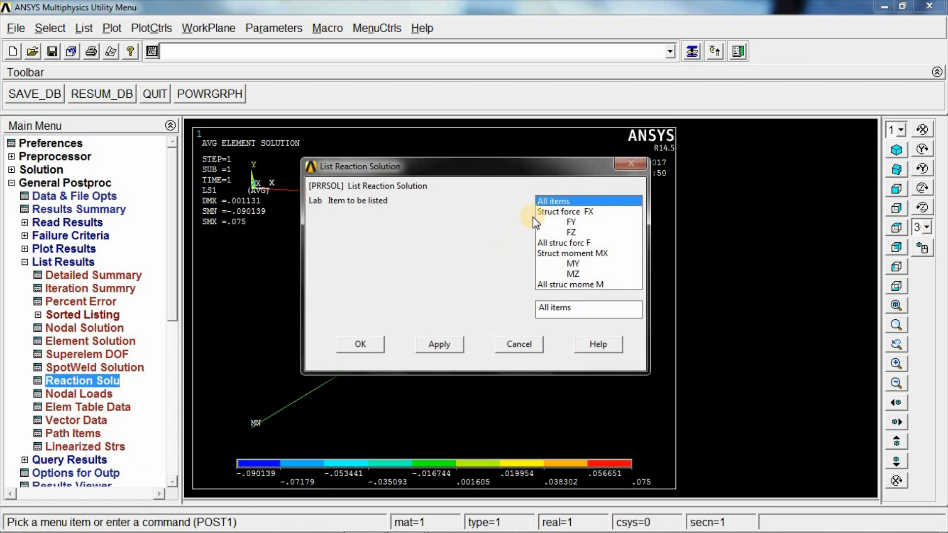
left_click(359, 344)
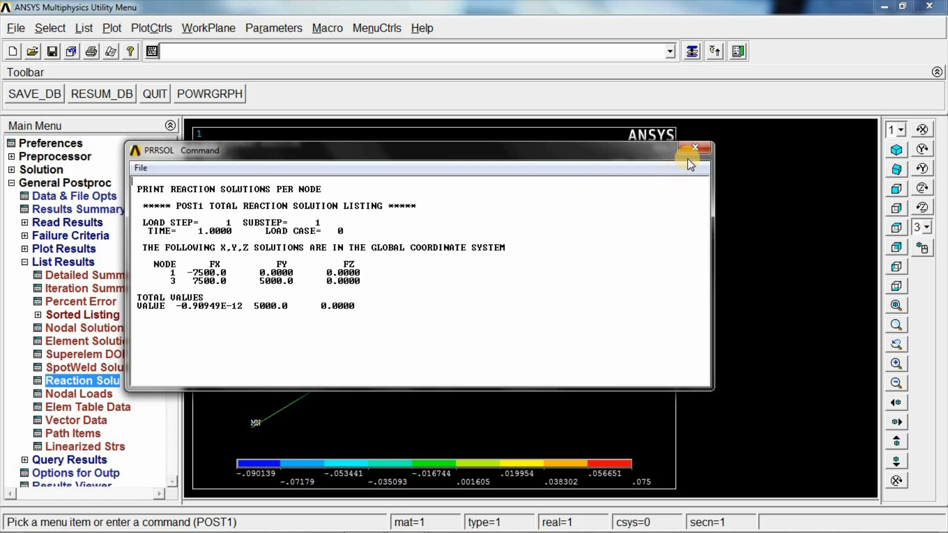
left_click(694, 148)
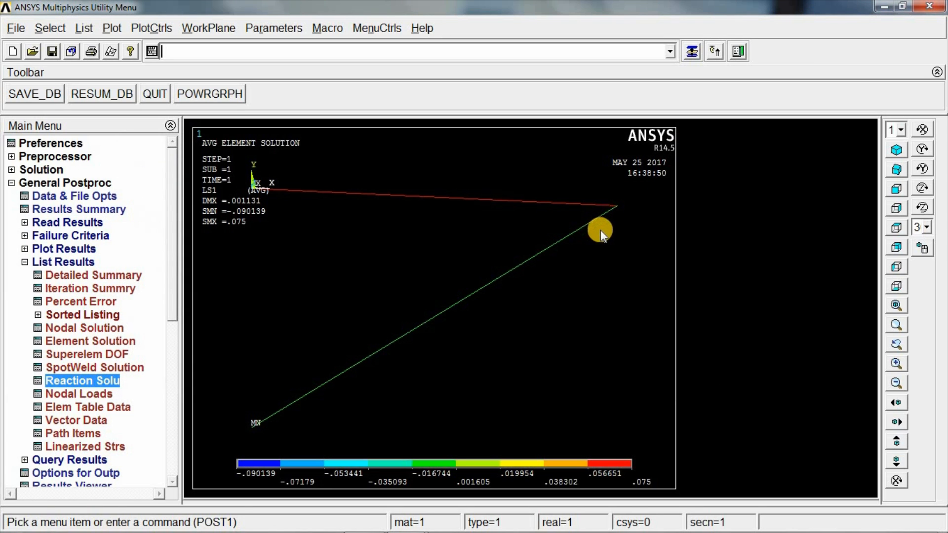
- Animate the deformed shape together with the undeformed truss, and move the animation controls clear of the view tools
left_click(157, 28)
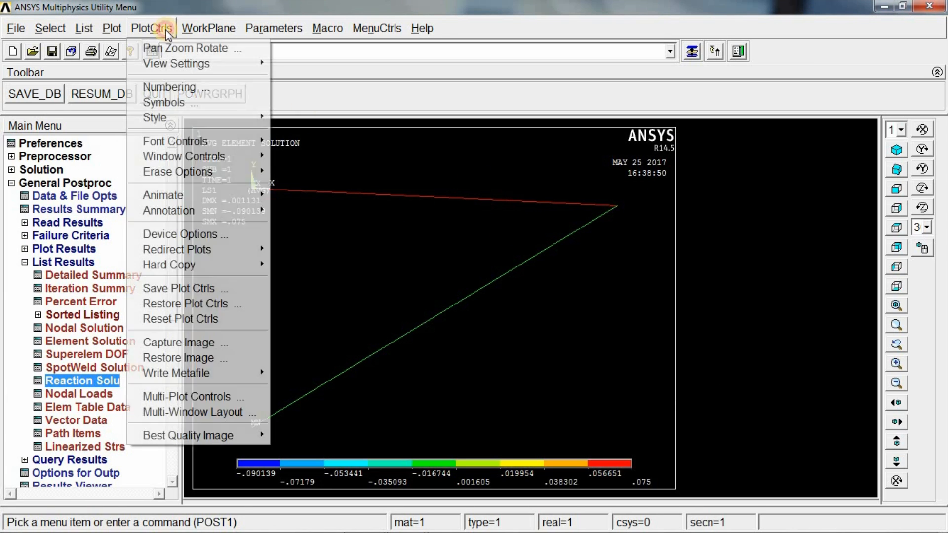
mouse_move(189, 195)
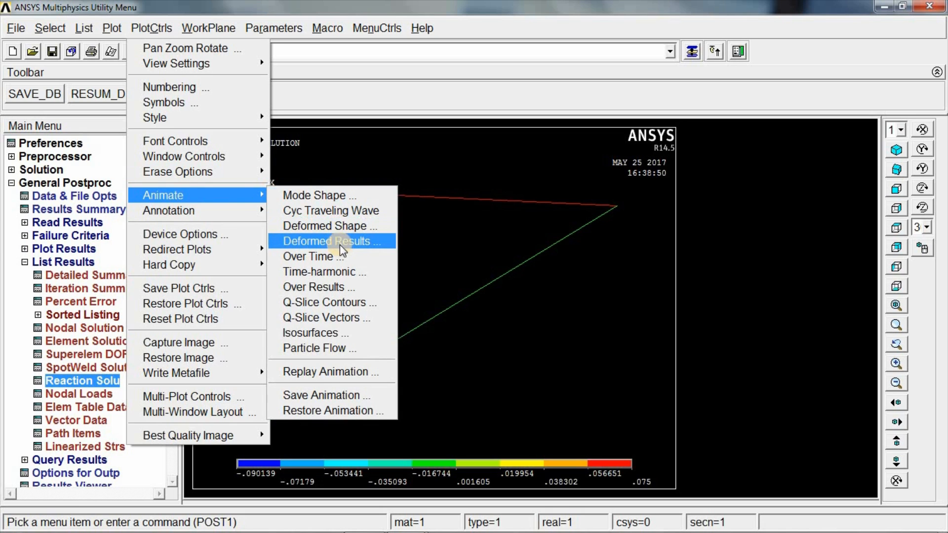
left_click(338, 227)
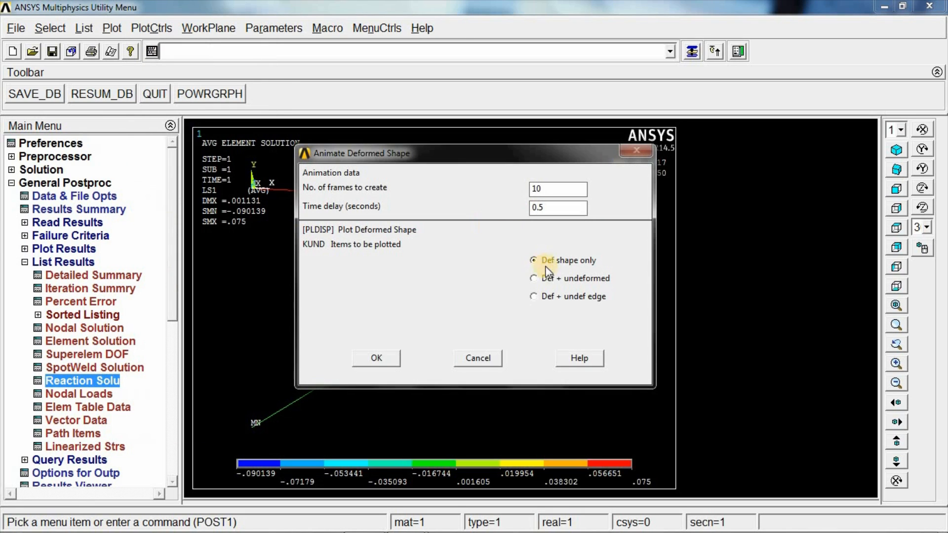
left_click(553, 279)
left_click(378, 359)
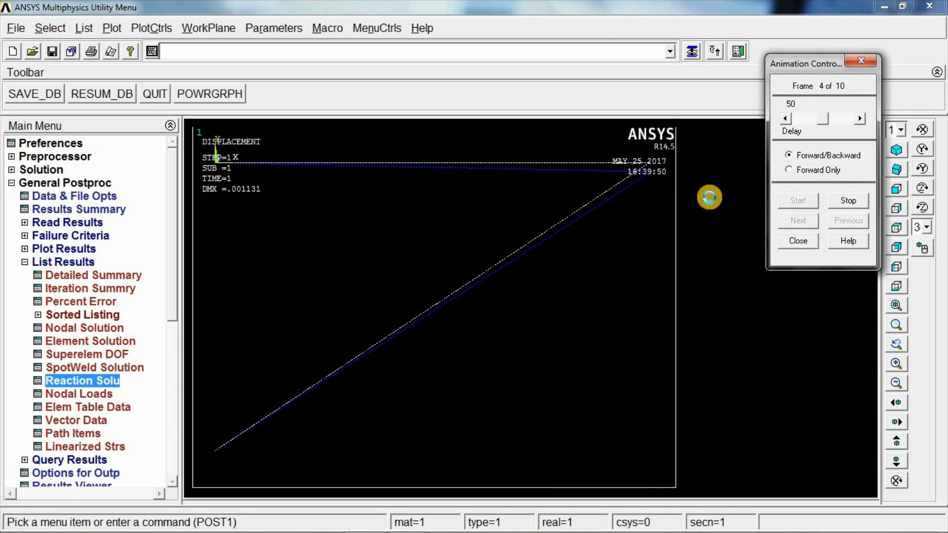
left_click(779, 74)
left_click_drag(780, 73, 689, 78)
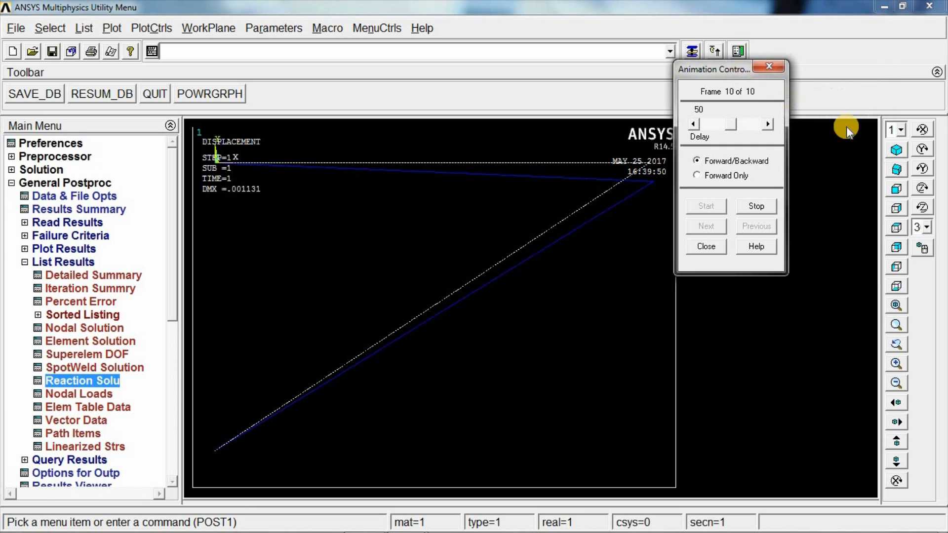
left_click(896, 151)
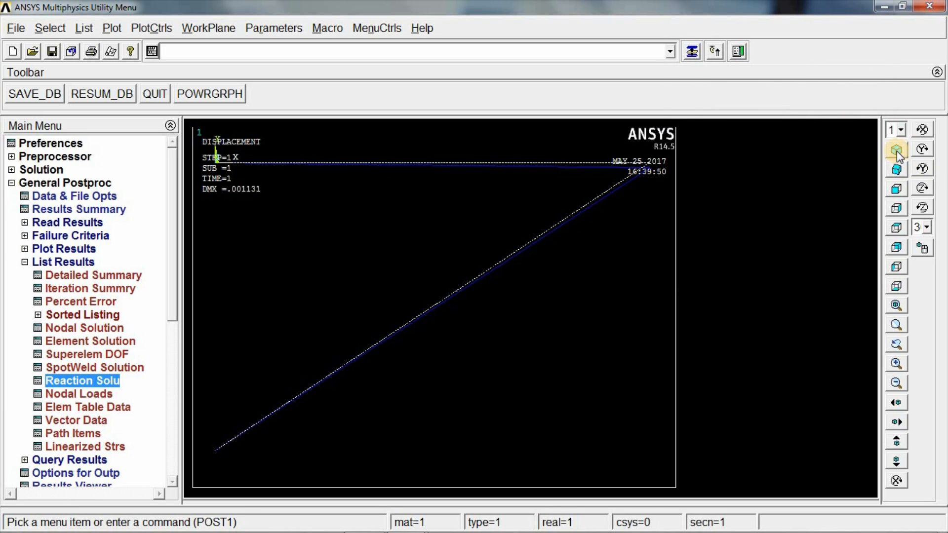